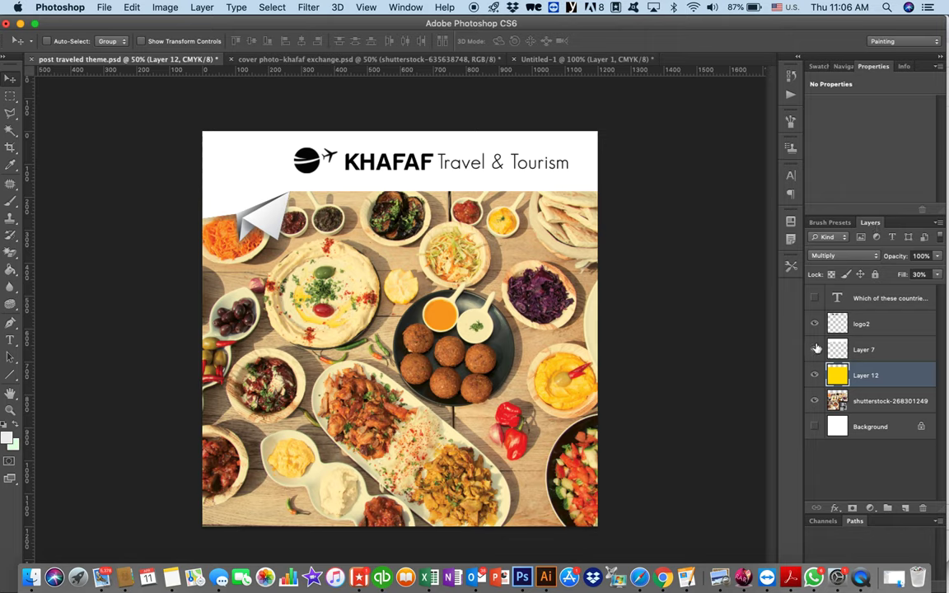
Toggle the visibility of the logo2 layer, Layer 7 and Layer 12 to examine what each contributes to the post.
{"action": "left_click", "coordinate": [814, 425]}
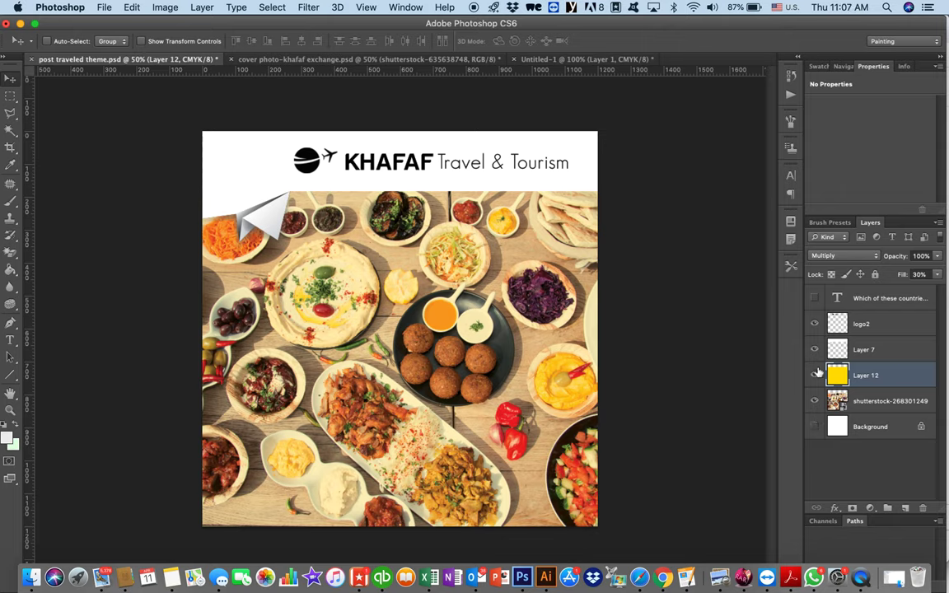
{"action": "left_click", "coordinate": [815, 324]}
{"action": "left_click", "coordinate": [814, 324]}
{"action": "left_click", "coordinate": [814, 351]}
{"action": "left_click", "coordinate": [815, 350]}
{"action": "left_click", "coordinate": [814, 350]}
{"action": "left_click", "coordinate": [814, 351]}
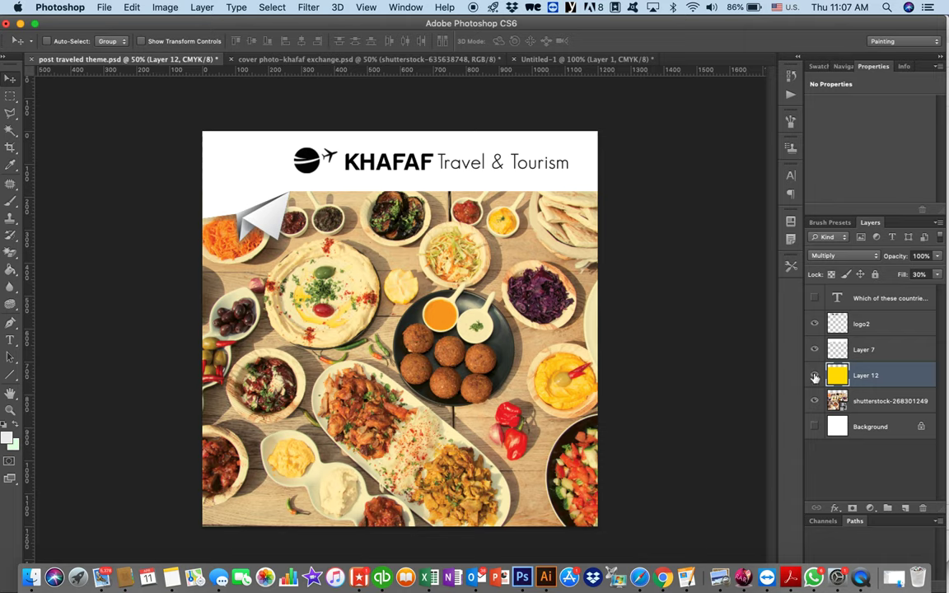
{"action": "left_click", "coordinate": [815, 377]}
{"action": "left_click", "coordinate": [814, 377]}
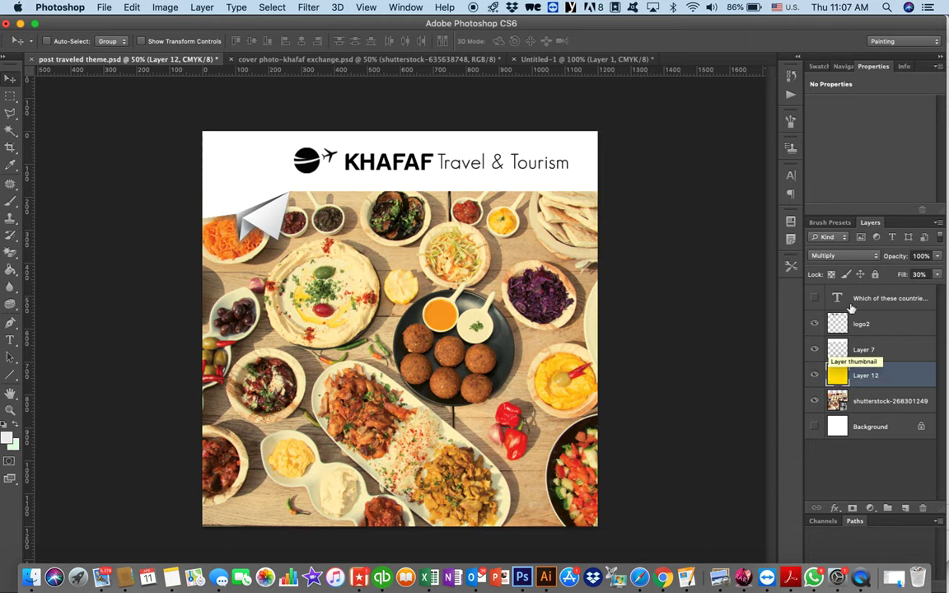
Set the yellow Layer 12's blend mode to Normal and its fill to 100%.
{"action": "left_click", "coordinate": [842, 255]}
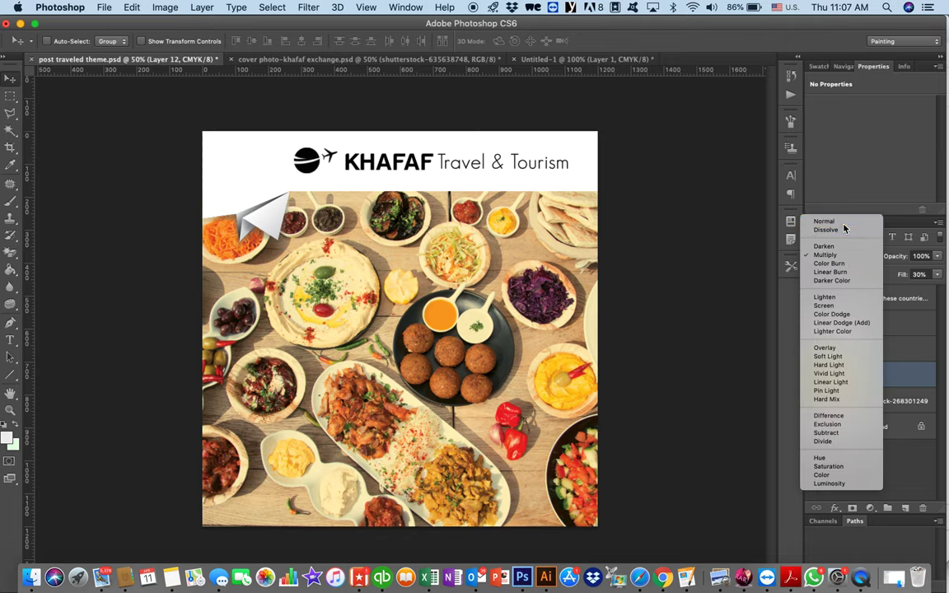
{"action": "left_click", "coordinate": [842, 223]}
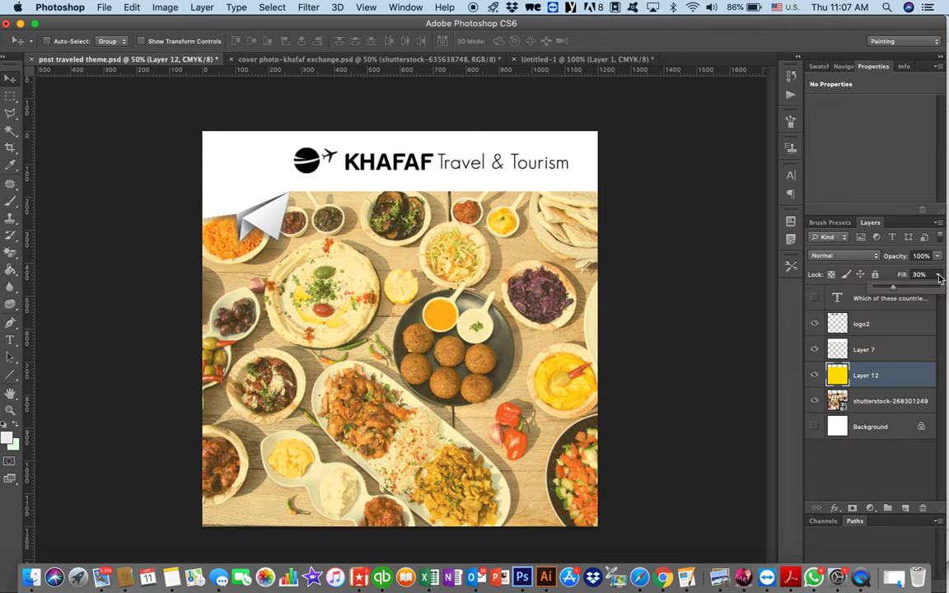
{"action": "left_click_drag", "start_coordinate": [939, 275], "coordinate": [937, 286]}
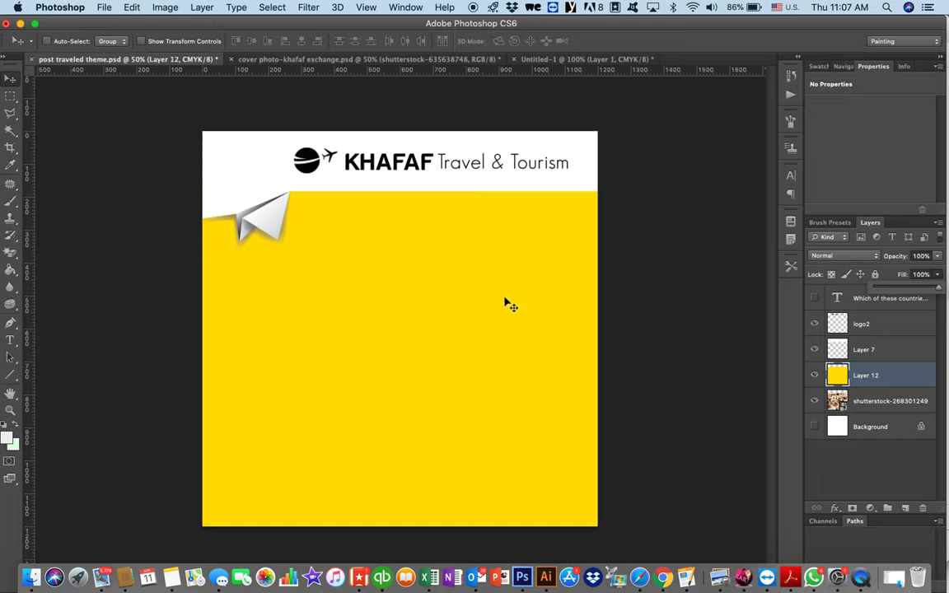
Set the yellow Layer 12's blend mode to Multiply and its fill to 30%.
{"action": "left_click", "coordinate": [840, 256]}
{"action": "left_click", "coordinate": [825, 289]}
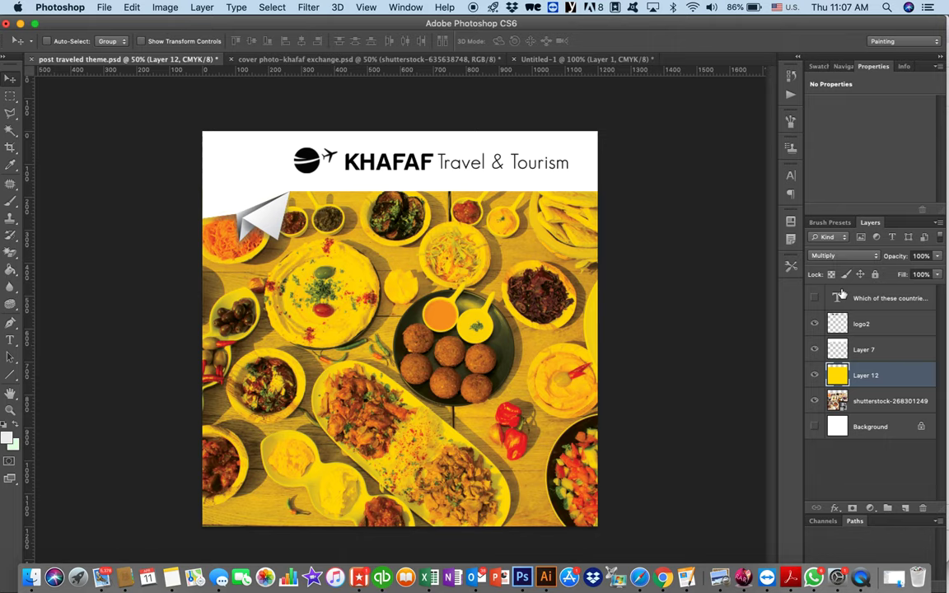
{"action": "left_click", "coordinate": [920, 274]}
{"action": "type", "text": "30"}
{"action": "key", "text": "Tab"}
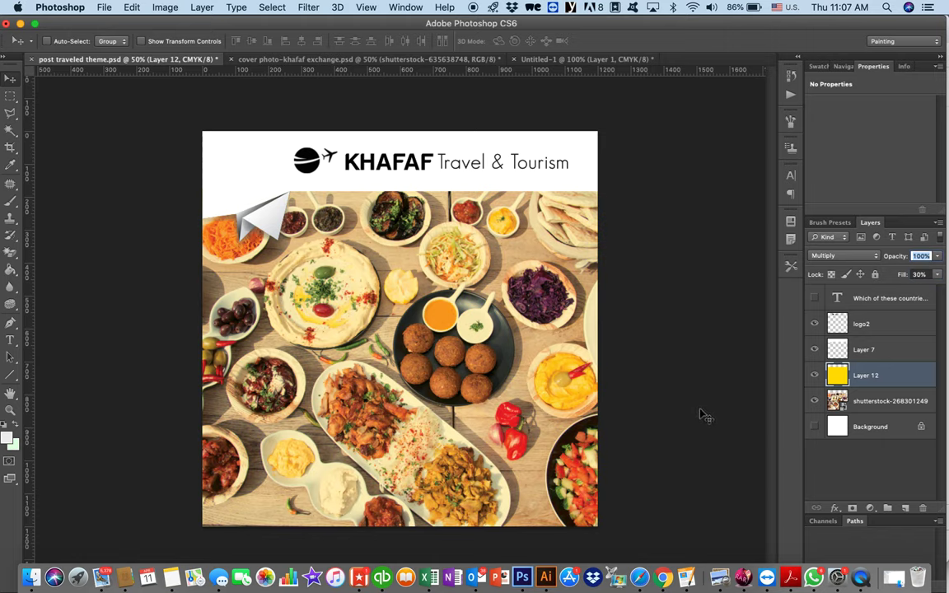
Compare the post with and without the yellow Layer 12, and view the logo in the Untitled-1 document.
{"action": "left_click", "coordinate": [815, 375]}
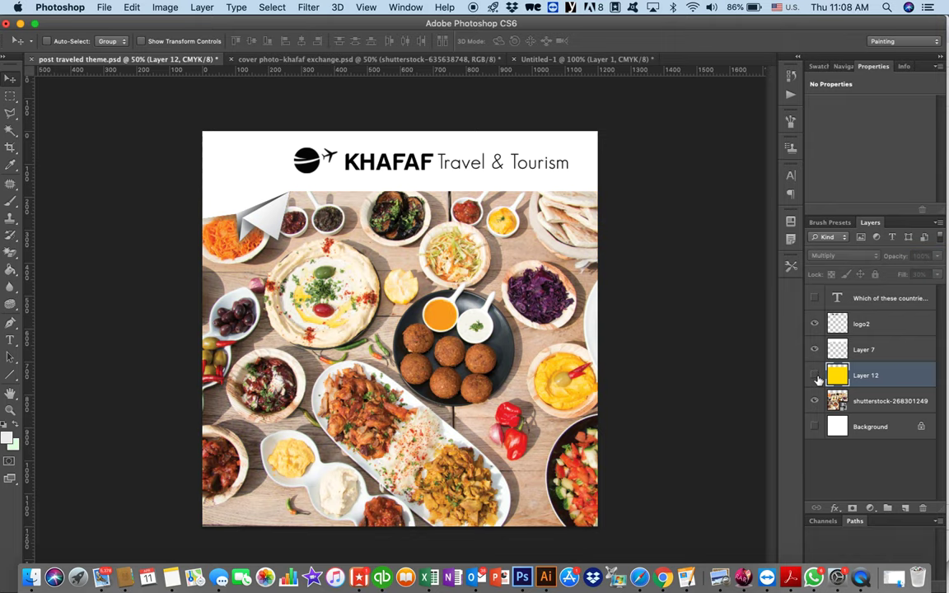
{"action": "left_click", "coordinate": [816, 376]}
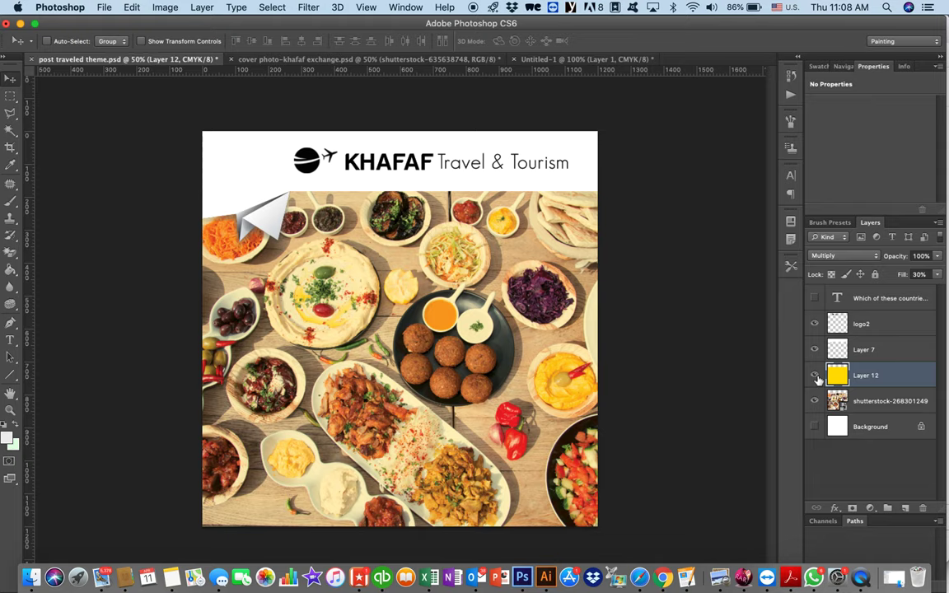
{"action": "left_click", "coordinate": [569, 59]}
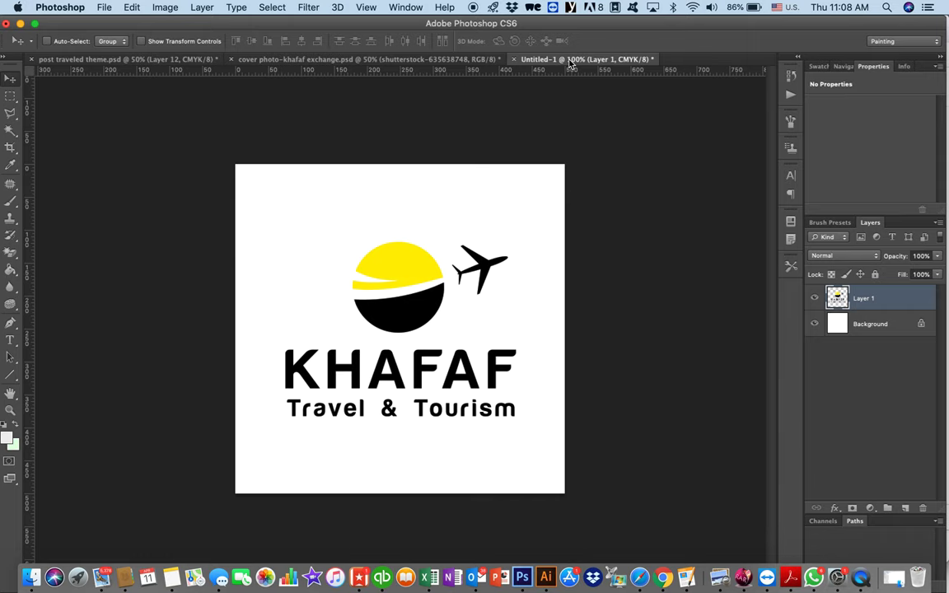
{"action": "left_click", "coordinate": [164, 59]}
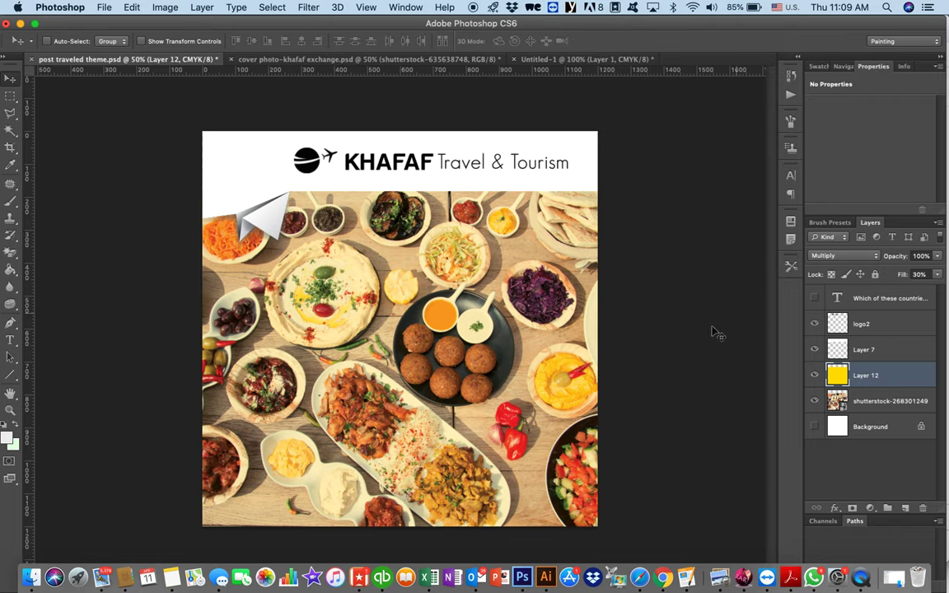
Toggle the visibility of the shutterstock-268301249 food photo layer to examine its role in the post.
{"action": "left_click", "coordinate": [814, 400]}
{"action": "left_click", "coordinate": [815, 400]}
{"action": "left_click", "coordinate": [816, 400]}
Select the shutterstock-268301249 photo layer and start placing an image file above it.
{"action": "left_click", "coordinate": [877, 402]}
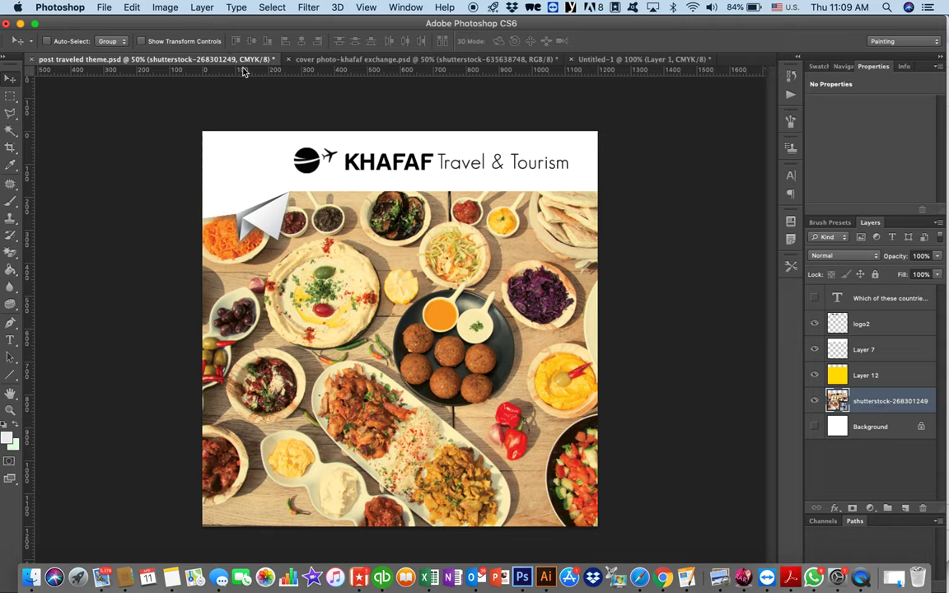
{"action": "left_click", "coordinate": [108, 11]}
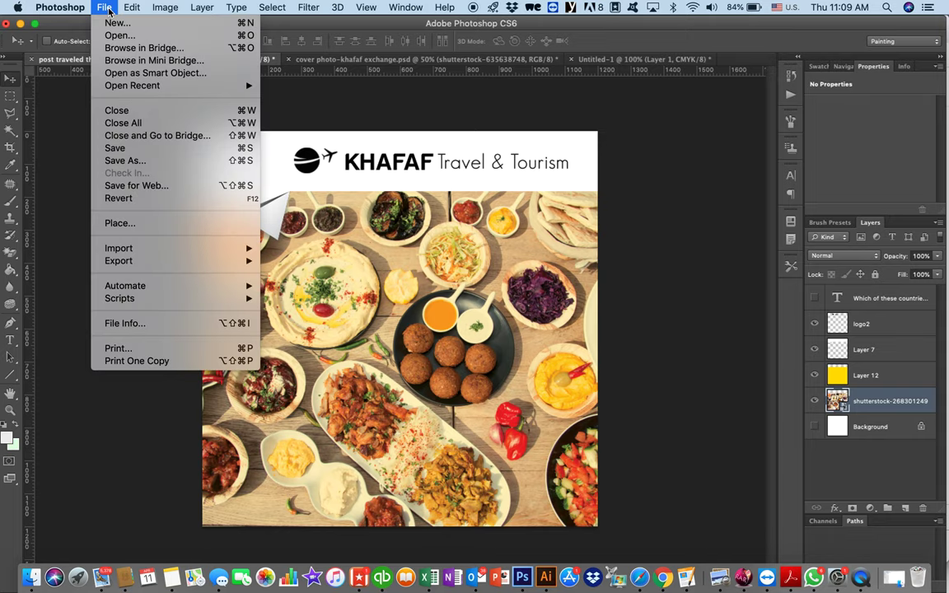
{"action": "left_click", "coordinate": [141, 230]}
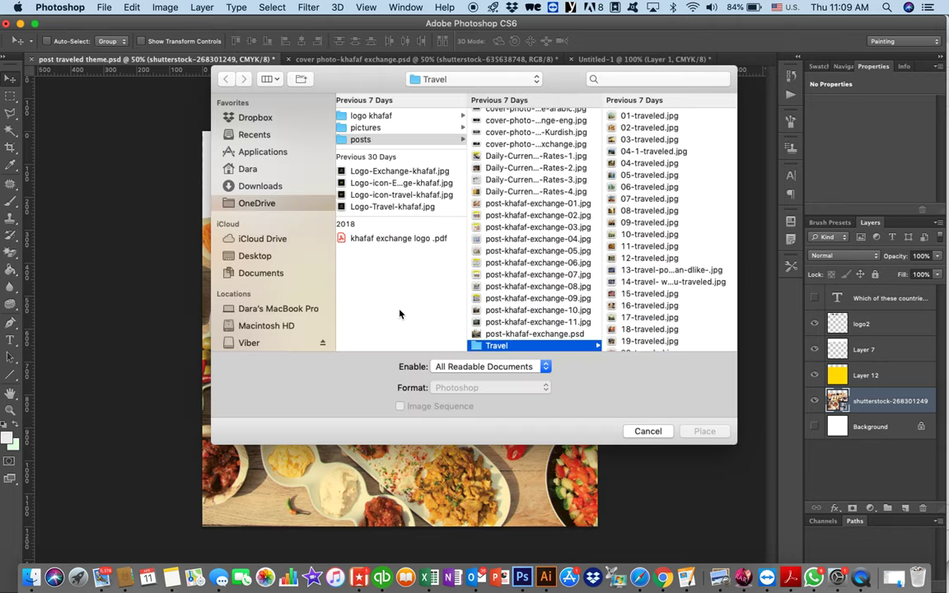
Preview the finished posts in the Travel folder, starting with 01-traveled.jpg, and look into the parent posts folder.
{"action": "left_click_drag", "start_coordinate": [509, 79], "coordinate": [453, 86]}
{"action": "scroll", "coordinate": [421, 239], "scroll_direction": "down", "scroll_amount": 1}
{"action": "scroll", "coordinate": [421, 239], "scroll_direction": "up", "scroll_amount": 1}
{"action": "left_click", "coordinate": [539, 118]}
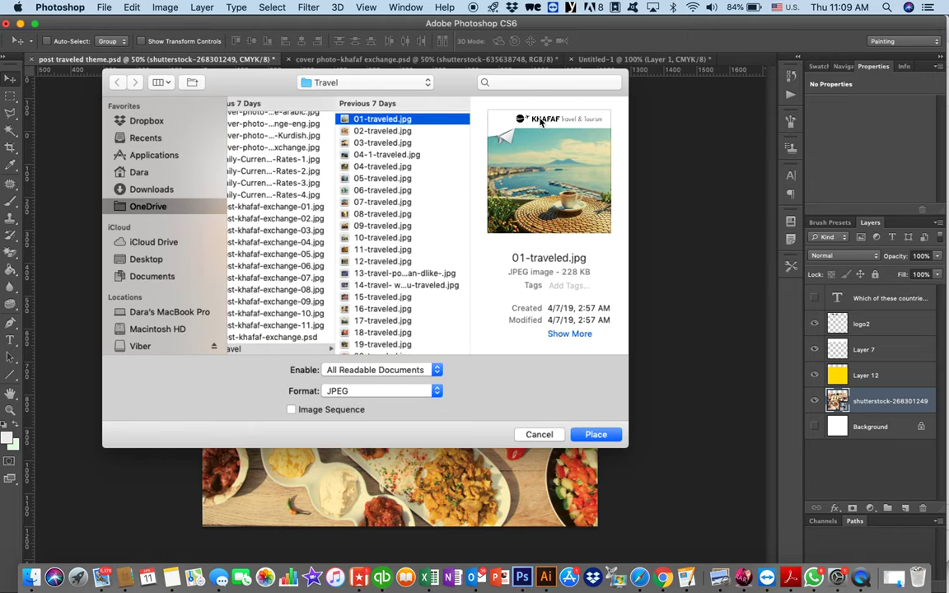
{"action": "key", "text": "Down"}
{"action": "key", "text": "Down"}
{"action": "key", "text": "Down"}
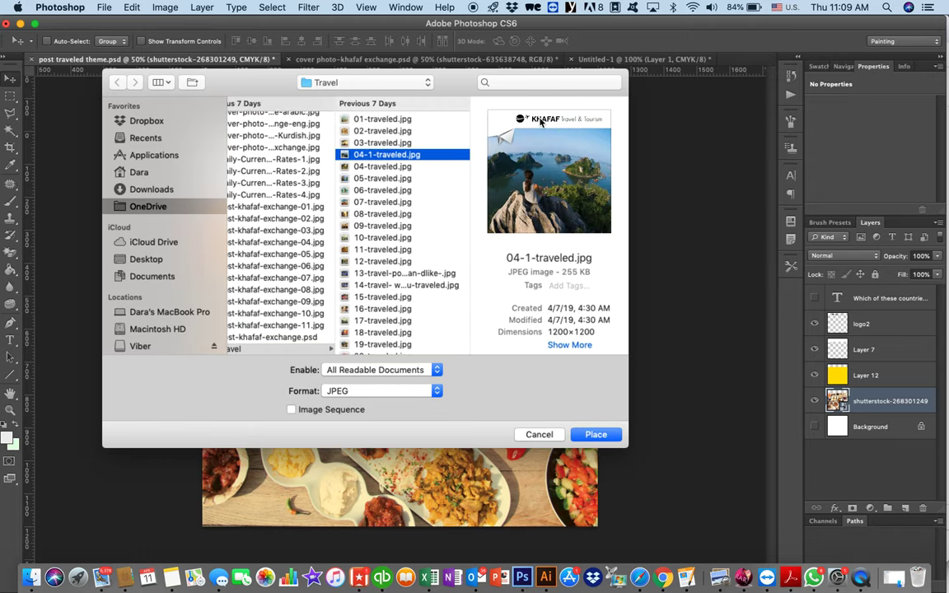
{"action": "left_click", "coordinate": [290, 267]}
{"action": "scroll", "coordinate": [298, 273], "scroll_direction": "left", "scroll_amount": 5}
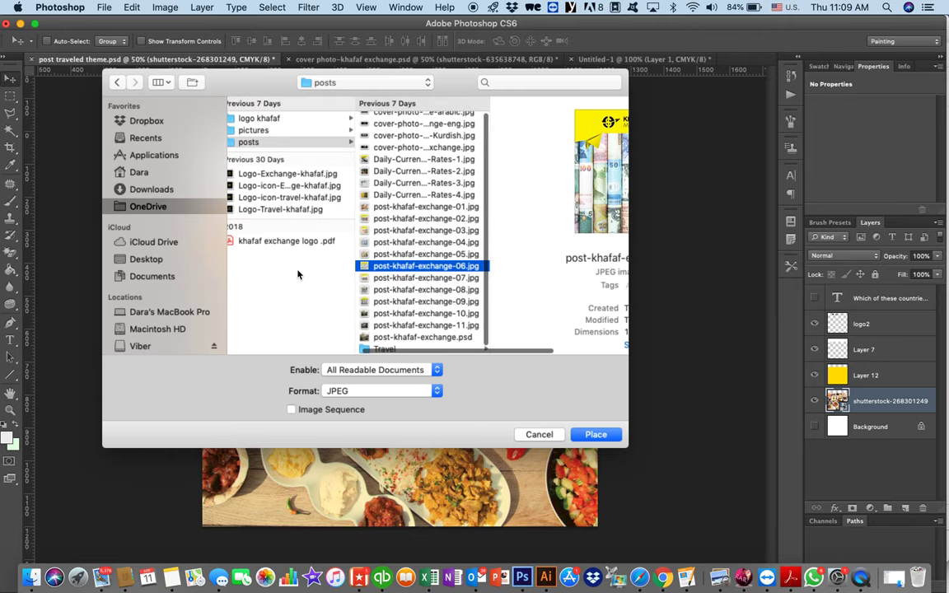
Examine the photo previews in the pictures folder, from 3.png down to the flags folder, for a suitable travel image.
{"action": "left_click", "coordinate": [299, 131]}
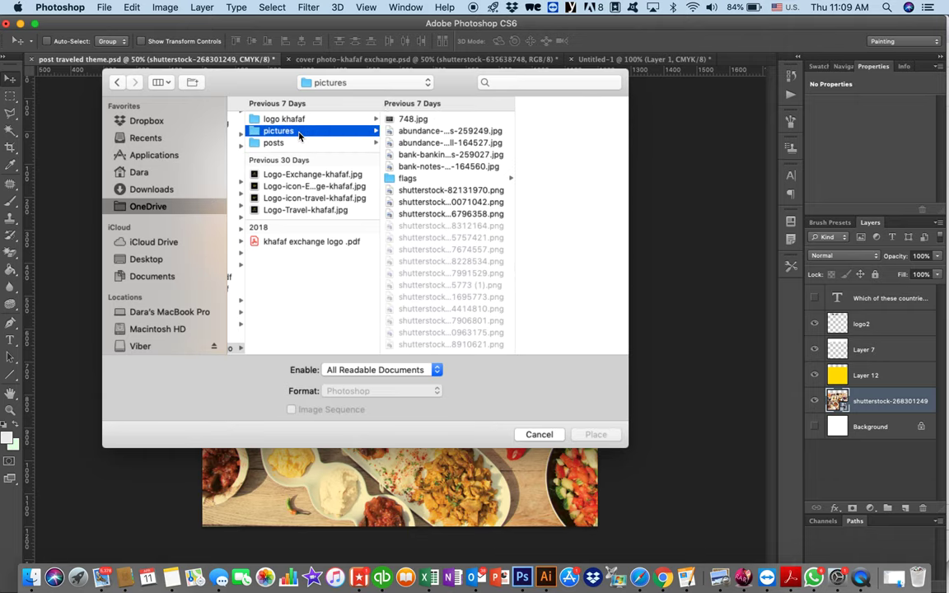
{"action": "left_click", "coordinate": [436, 120]}
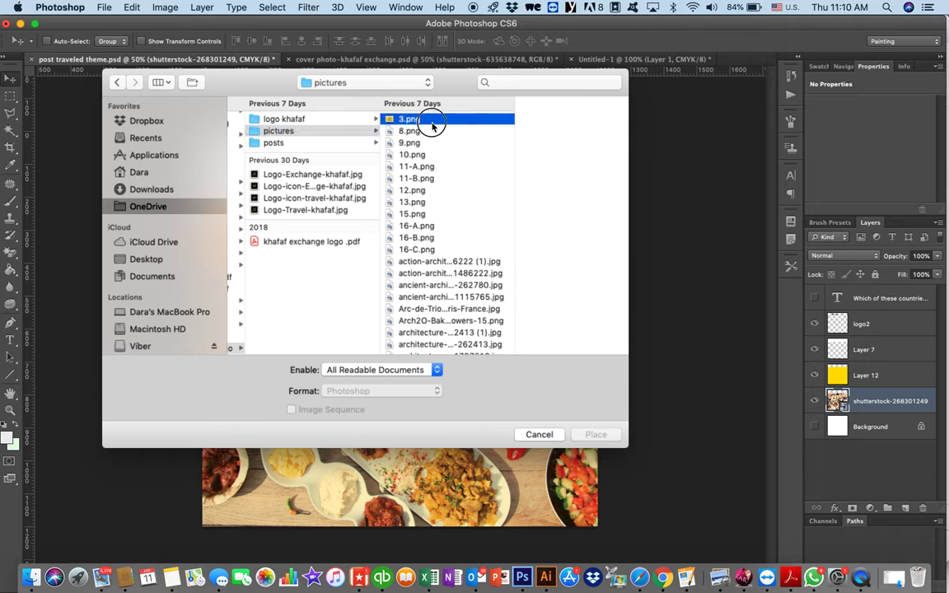
{"action": "left_click", "coordinate": [433, 125]}
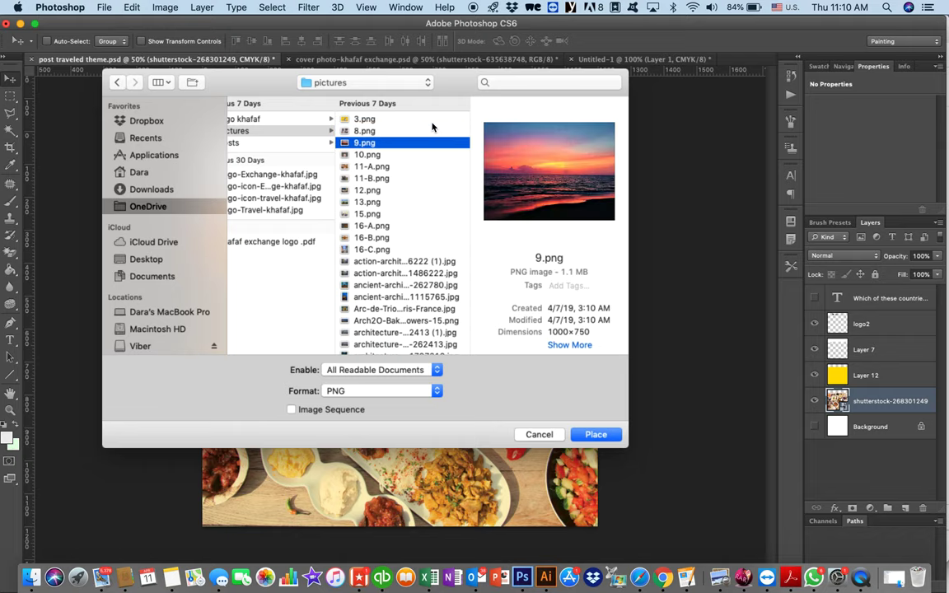
{"action": "key", "text": "Down"}
{"action": "key", "text": "Down"}
{"action": "key", "text": "Down"}
{"action": "key", "text": "Down"}
{"action": "key", "text": "Down"}
{"action": "key", "text": "Down"}
{"action": "key", "text": "Down"}
{"action": "key", "text": "Down"}
{"action": "key", "text": "Down"}
{"action": "key", "text": "Down"}
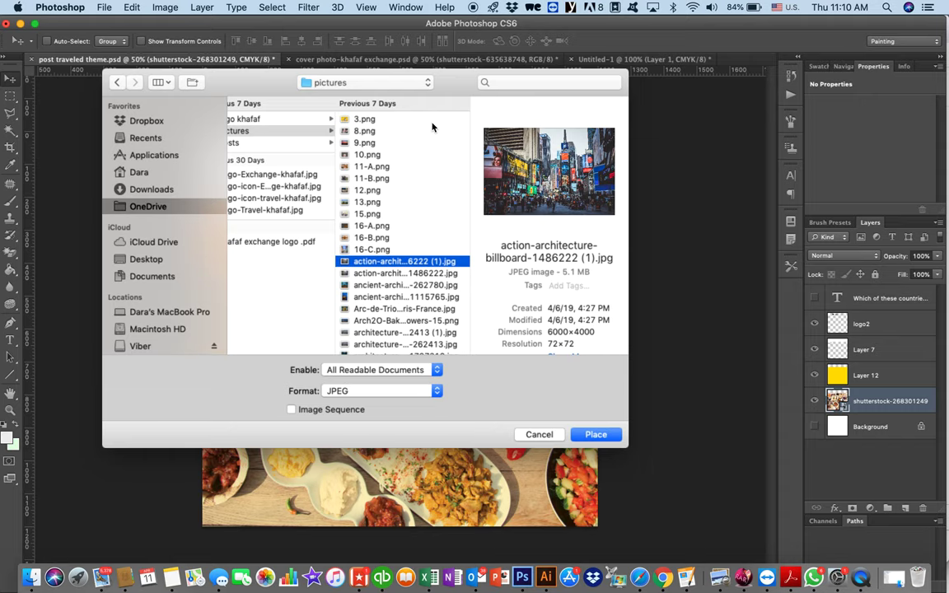
{"action": "key", "text": "Up"}
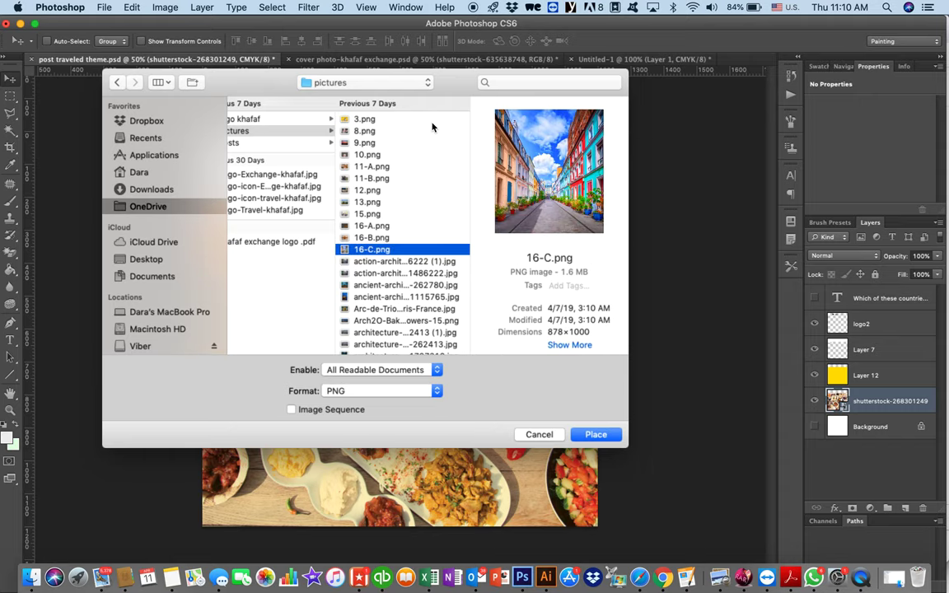
{"action": "key", "text": "Down"}
{"action": "key", "text": "Down"}
{"action": "key", "text": "Down"}
{"action": "key", "text": "Down"}
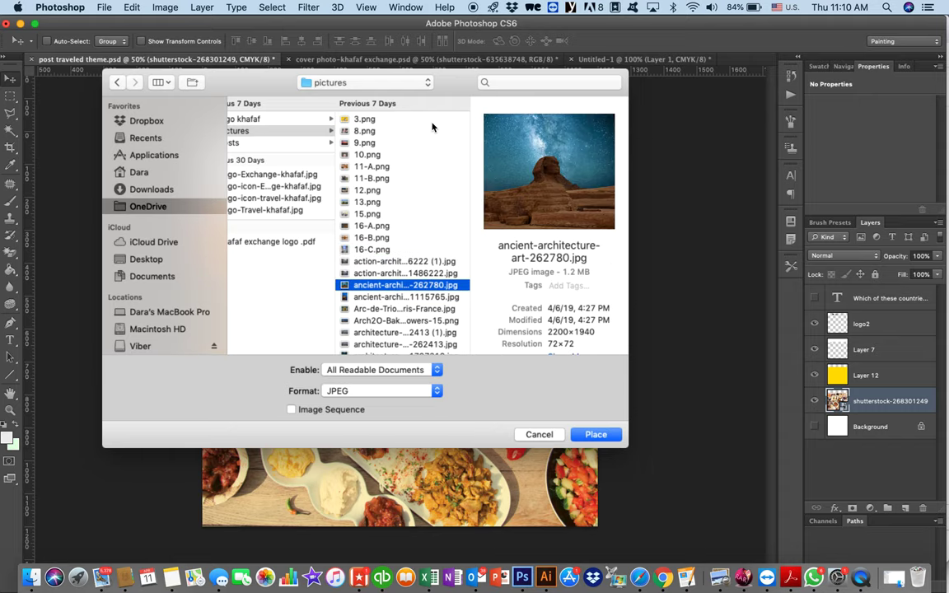
{"action": "key", "text": "Down"}
{"action": "key", "text": "Down"}
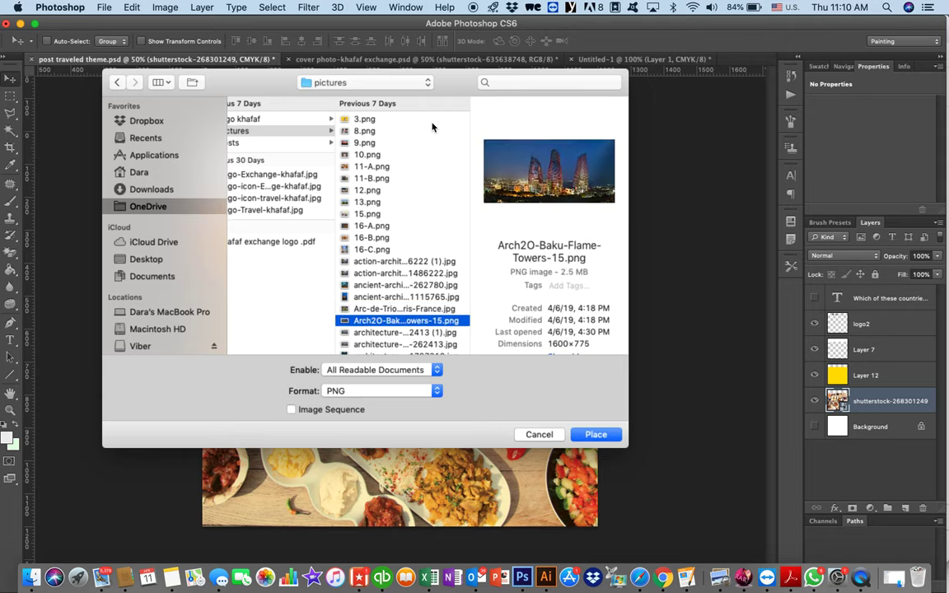
{"action": "key", "text": "Down"}
{"action": "key", "text": "Down"}
{"action": "key", "text": "Down"}
{"action": "key", "text": "Down"}
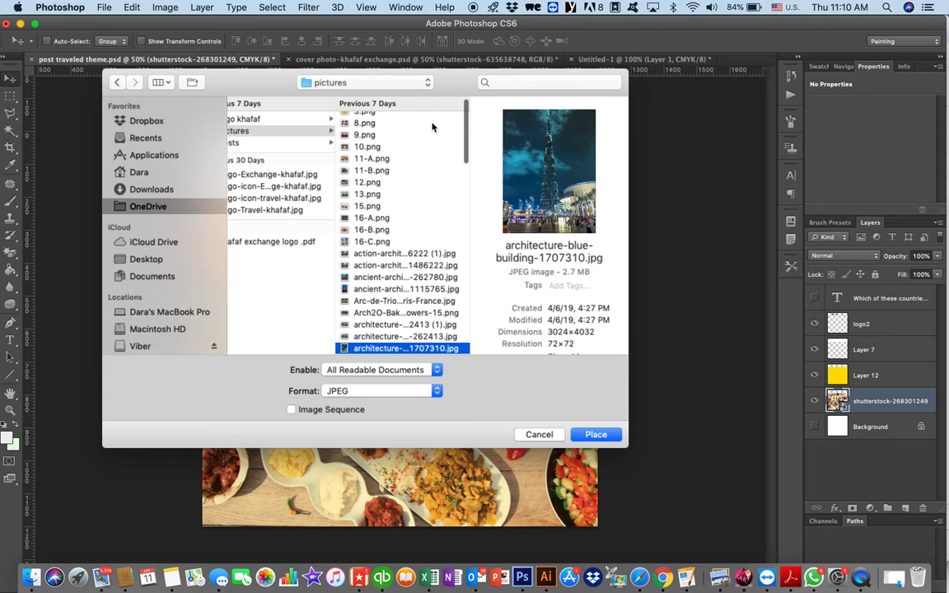
{"action": "key", "text": "Down"}
{"action": "key", "text": "Down"}
{"action": "key", "text": "Down"}
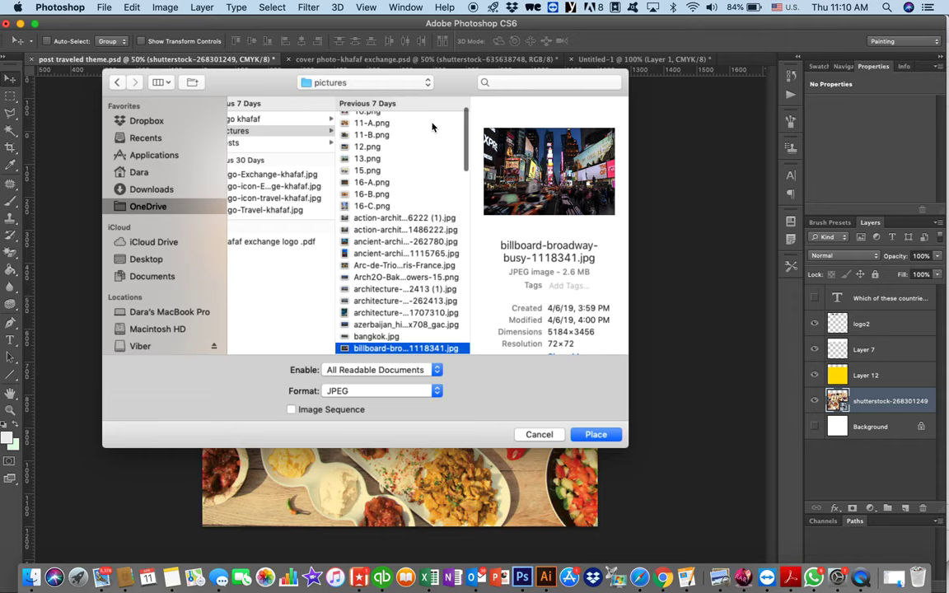
{"action": "key", "text": "Down"}
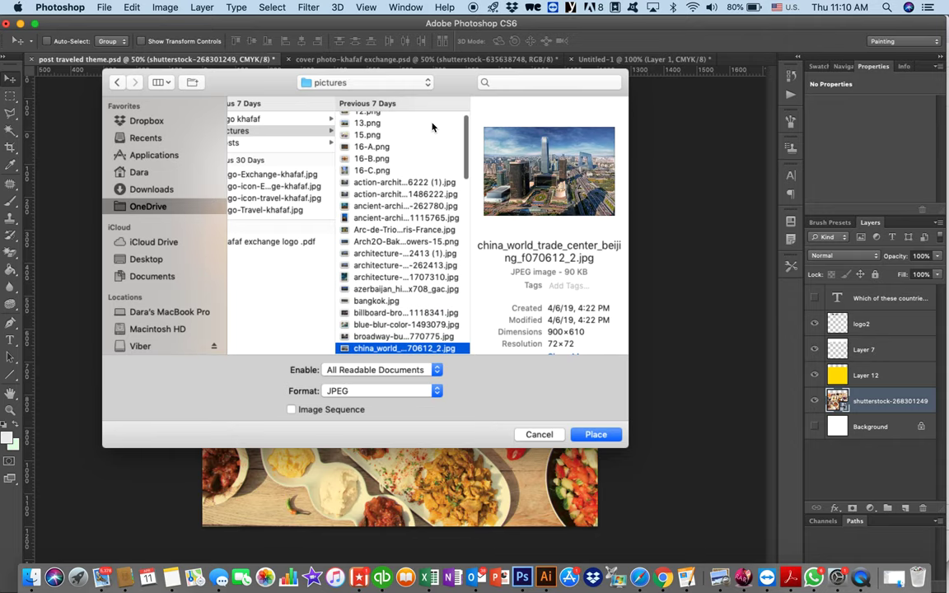
{"action": "key", "text": "Down"}
{"action": "key", "text": "Down"}
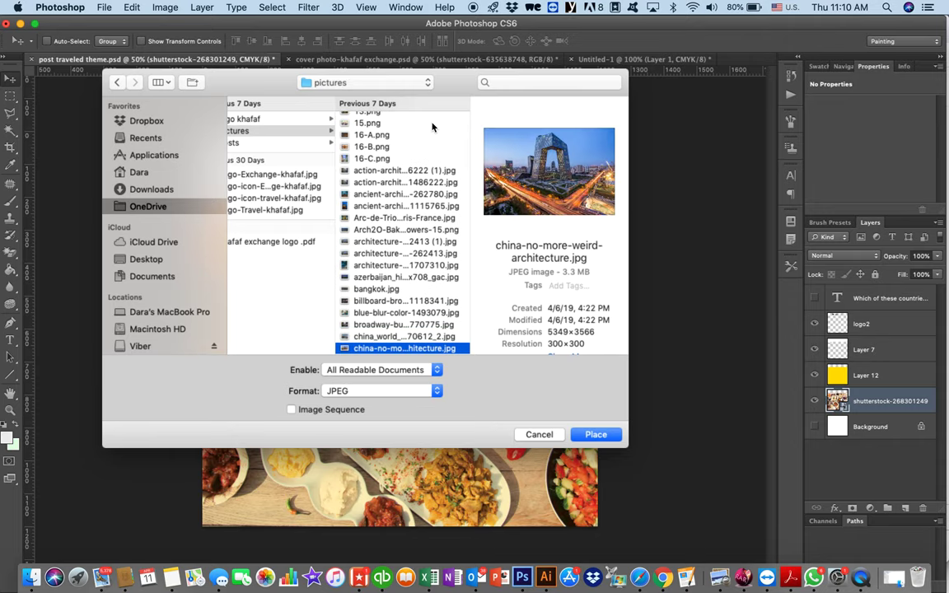
{"action": "key", "text": "Down"}
{"action": "key", "text": "Down"}
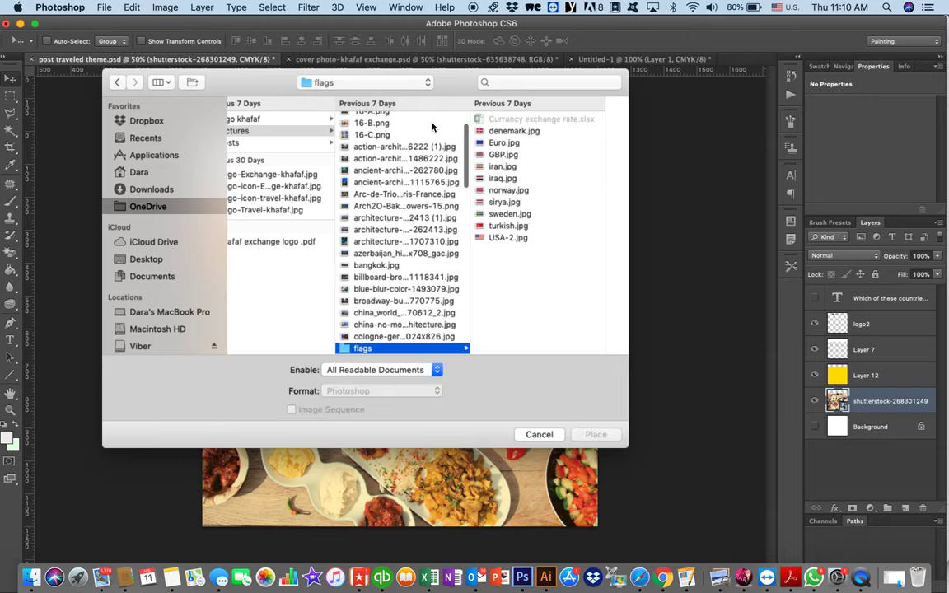
Go back through the pictures folder's previews and place ancient-architecture-art-262780.jpg, the Sphinx under a starry sky, into the post.
{"action": "key", "text": "Up"}
{"action": "key", "text": "Up"}
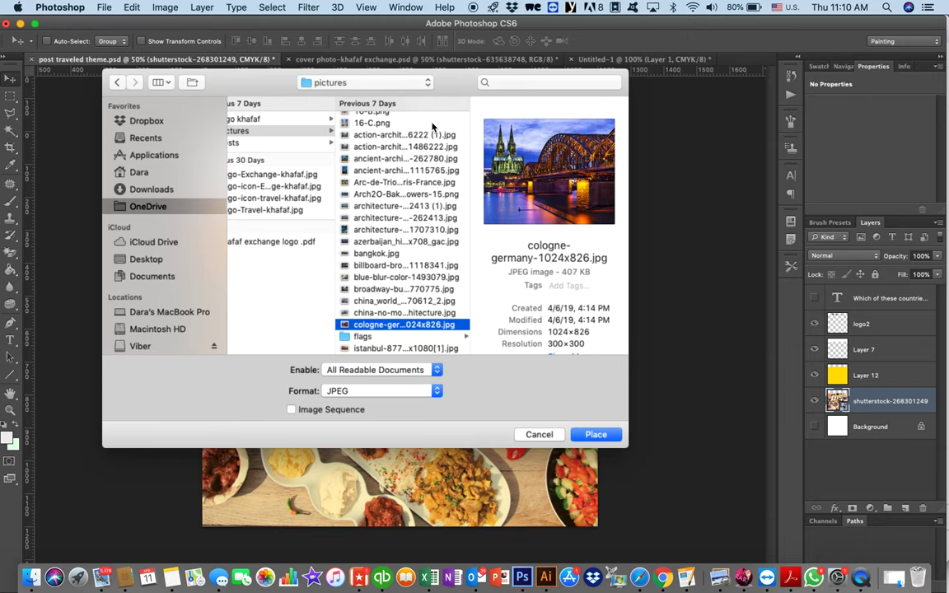
{"action": "key", "text": "Up"}
{"action": "key", "text": "Up"}
{"action": "key", "text": "Up"}
{"action": "key", "text": "Down"}
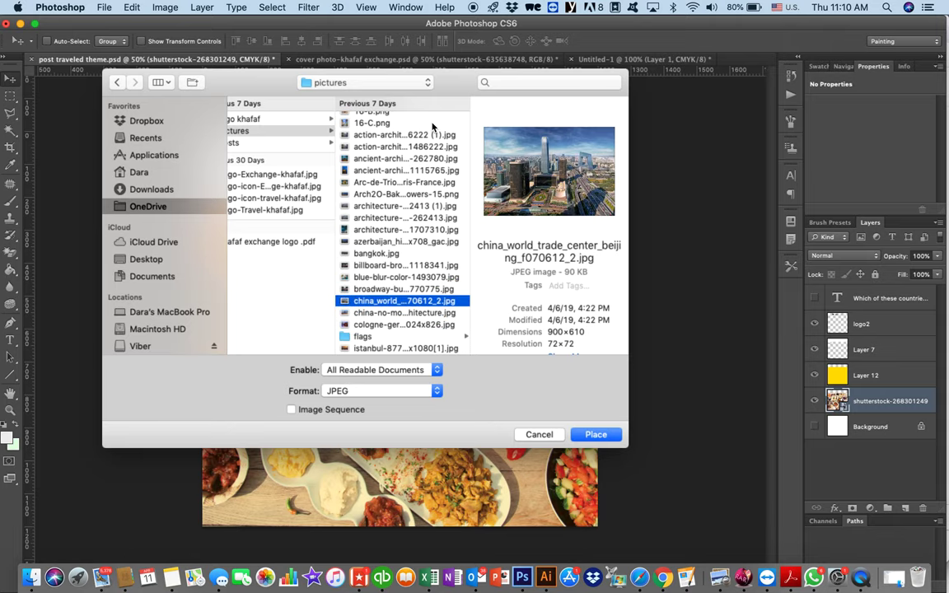
{"action": "key", "text": "Down"}
{"action": "key", "text": "Up"}
{"action": "key", "text": "Up"}
{"action": "key", "text": "Up"}
{"action": "key", "text": "Up"}
{"action": "key", "text": "Up"}
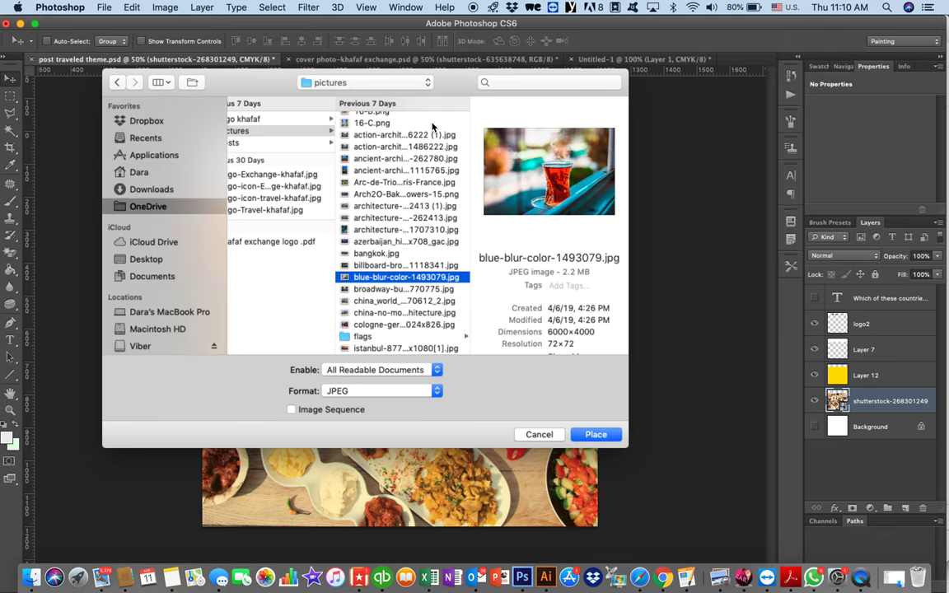
{"action": "key", "text": "Up"}
{"action": "key", "text": "Up"}
{"action": "key", "text": "Up"}
{"action": "key", "text": "Up"}
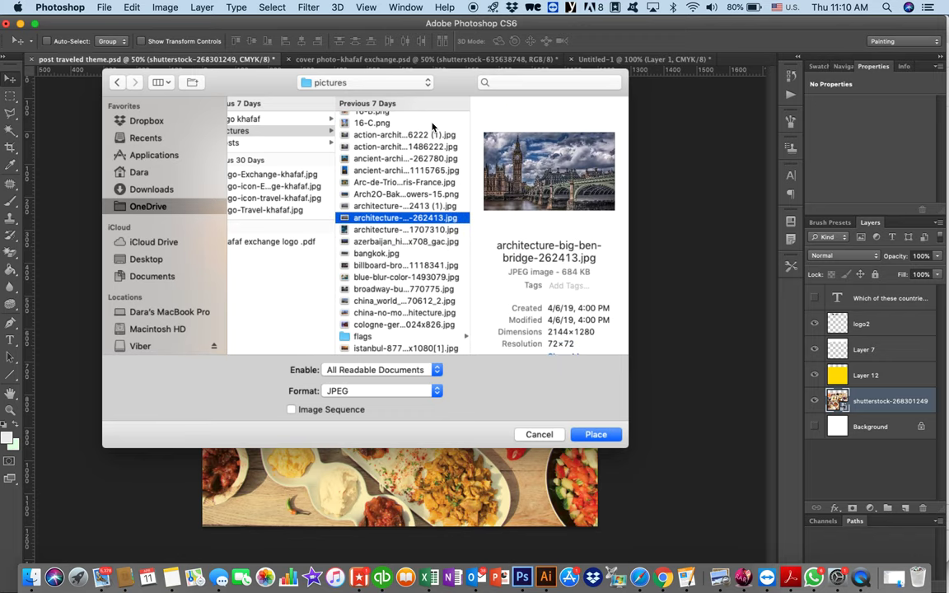
{"action": "key", "text": "Down"}
{"action": "key", "text": "Down"}
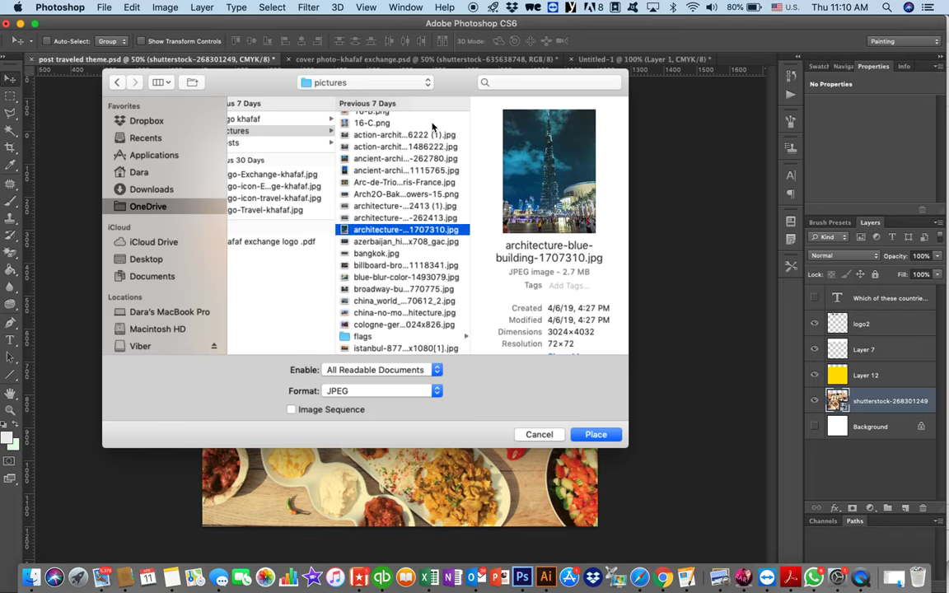
{"action": "key", "text": "Up"}
{"action": "key", "text": "Up"}
{"action": "key", "text": "Up"}
{"action": "key", "text": "Up"}
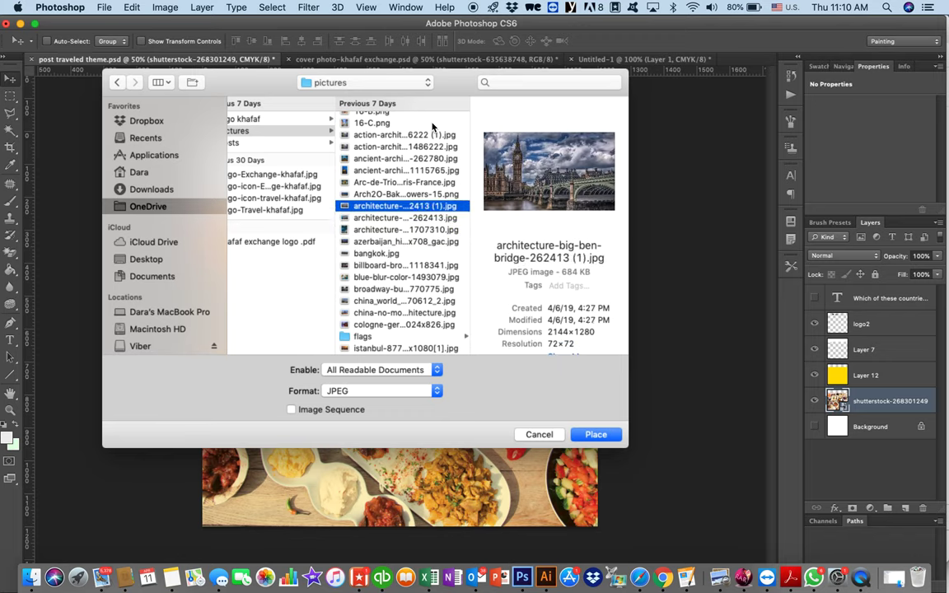
{"action": "key", "text": "Up"}
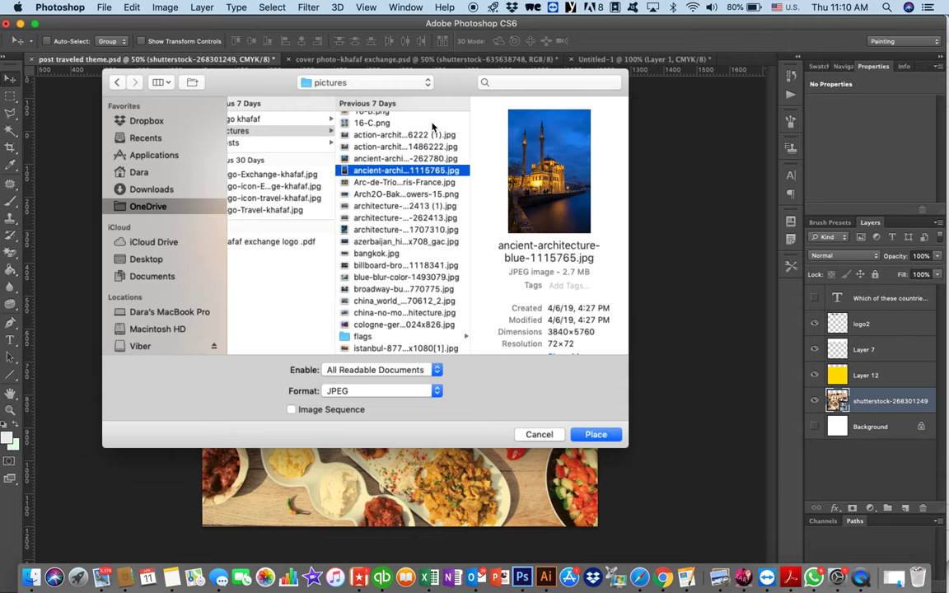
{"action": "key", "text": "Up"}
{"action": "key", "text": "Up"}
{"action": "key", "text": "Down"}
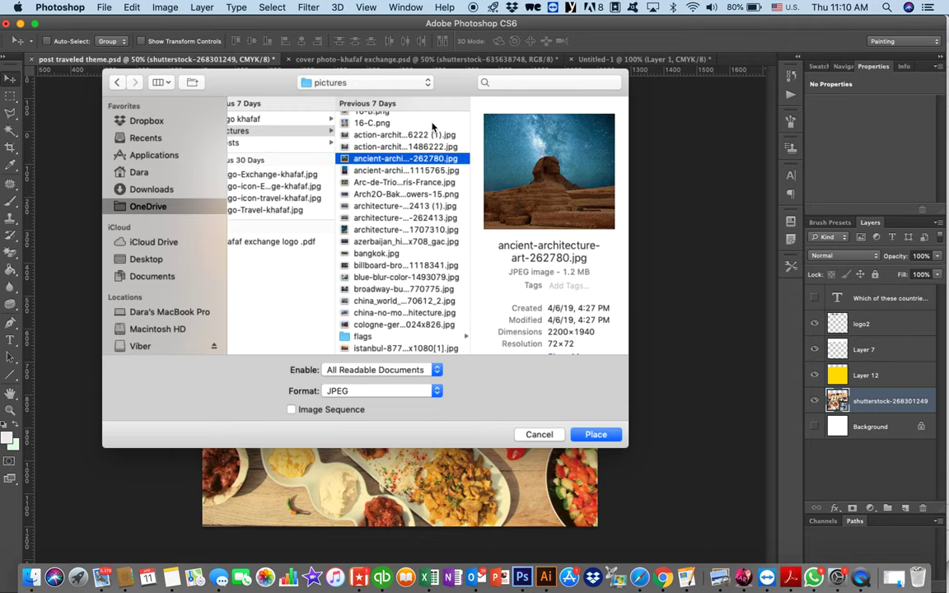
{"action": "left_click", "coordinate": [596, 437]}
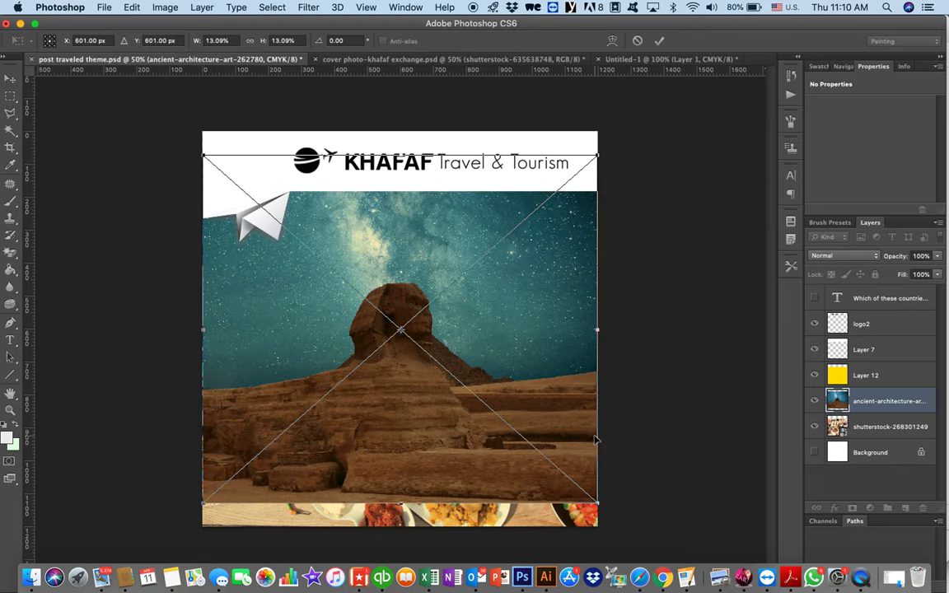
Move the placed Sphinx photo down over the food picture, scale it to 13.18%, and centre it horizontally at X 600 px.
{"action": "left_click_drag", "start_coordinate": [397, 374], "coordinate": [395, 399]}
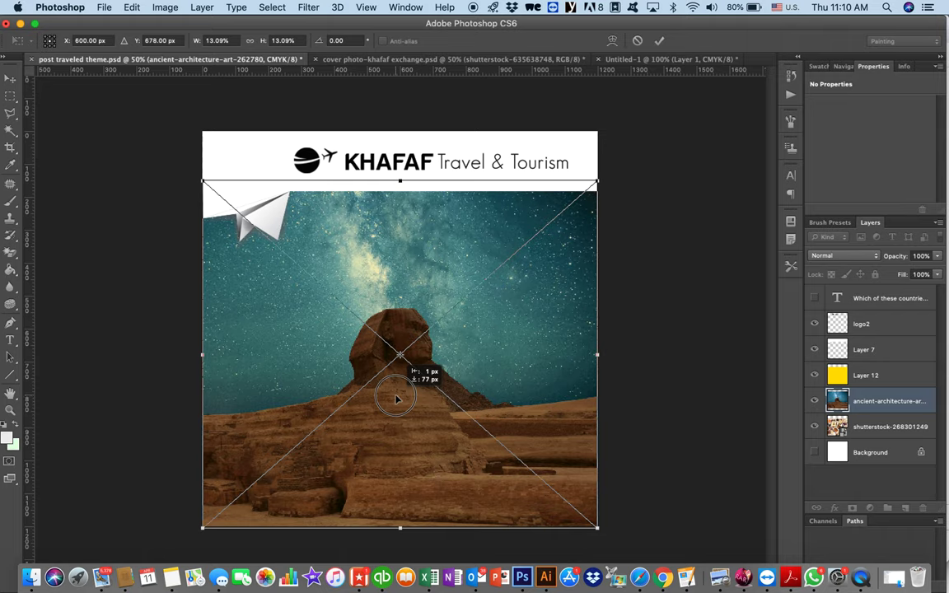
{"action": "left_click_drag", "start_coordinate": [395, 400], "coordinate": [395, 399]}
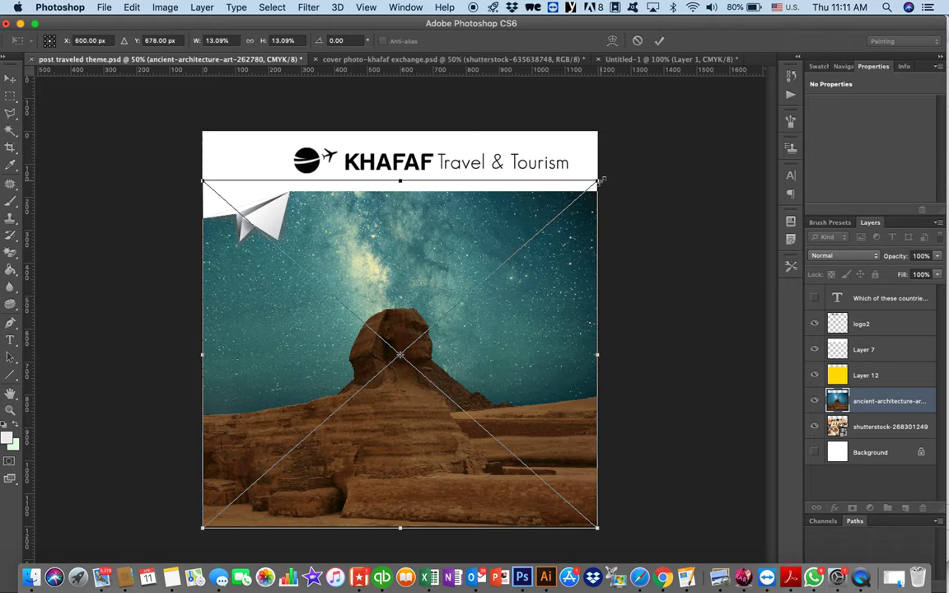
{"action": "mouse_move", "coordinate": [602, 179]}
{"action": "left_mouse_down"}
{"action": "mouse_move", "coordinate": [323, 414]}
{"action": "mouse_move", "coordinate": [344, 383]}
{"action": "mouse_move", "coordinate": [471, 294]}
{"action": "mouse_move", "coordinate": [554, 206]}
{"action": "mouse_move", "coordinate": [613, 190]}
{"action": "left_mouse_up"}
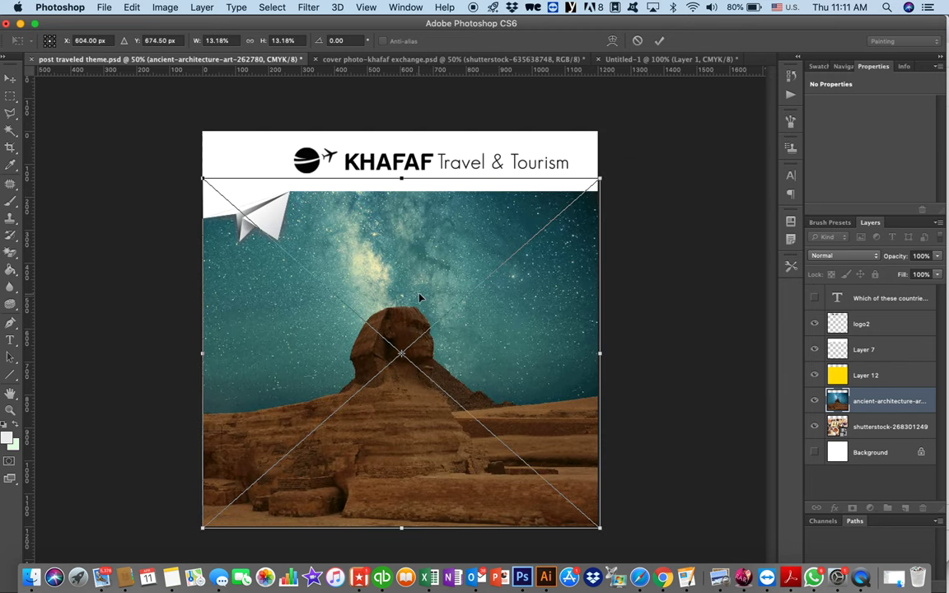
{"action": "mouse_move", "coordinate": [419, 298]}
{"action": "left_mouse_down"}
{"action": "mouse_move", "coordinate": [485, 339]}
{"action": "mouse_move", "coordinate": [508, 339]}
{"action": "mouse_move", "coordinate": [411, 311]}
{"action": "mouse_move", "coordinate": [414, 300]}
{"action": "left_mouse_up"}
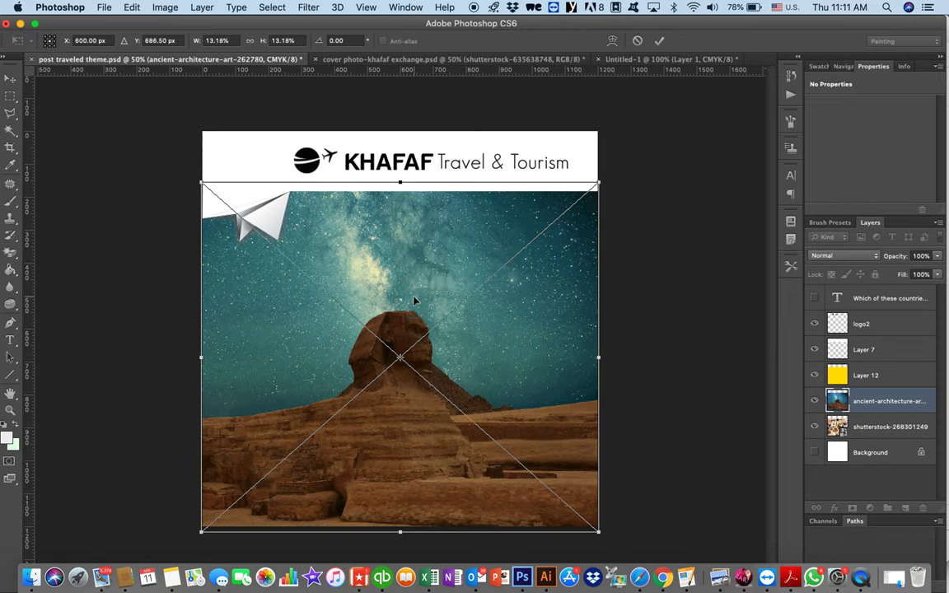
Nudge the Sphinx photo vertically to Y 682.50 px so it covers the picture area, and commit the placement.
{"action": "key", "text": "shift+Down"}
{"action": "key", "text": "shift+Down"}
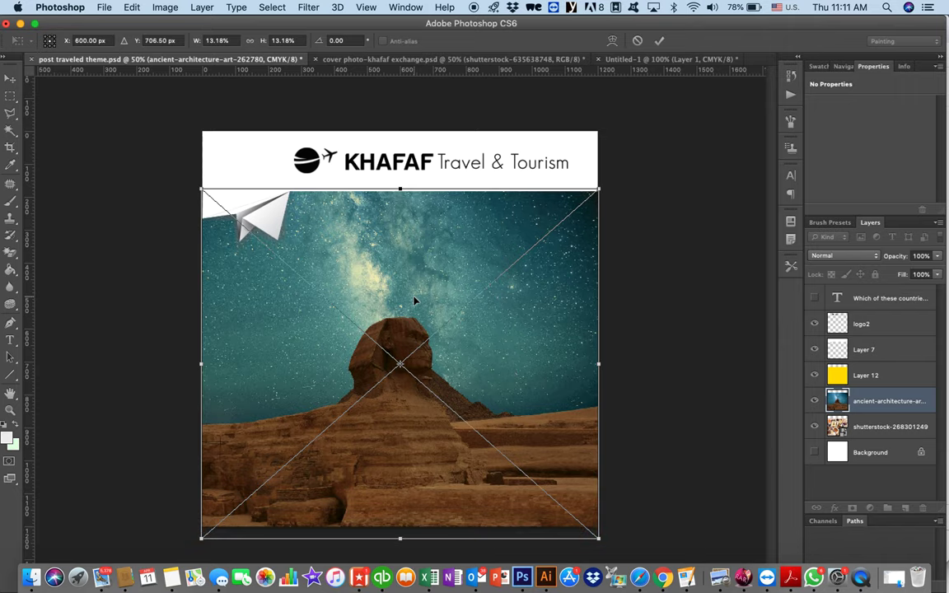
{"action": "key", "text": "shift+Up"}
{"action": "key", "text": "shift+Up"}
{"action": "key", "text": "shift+Up"}
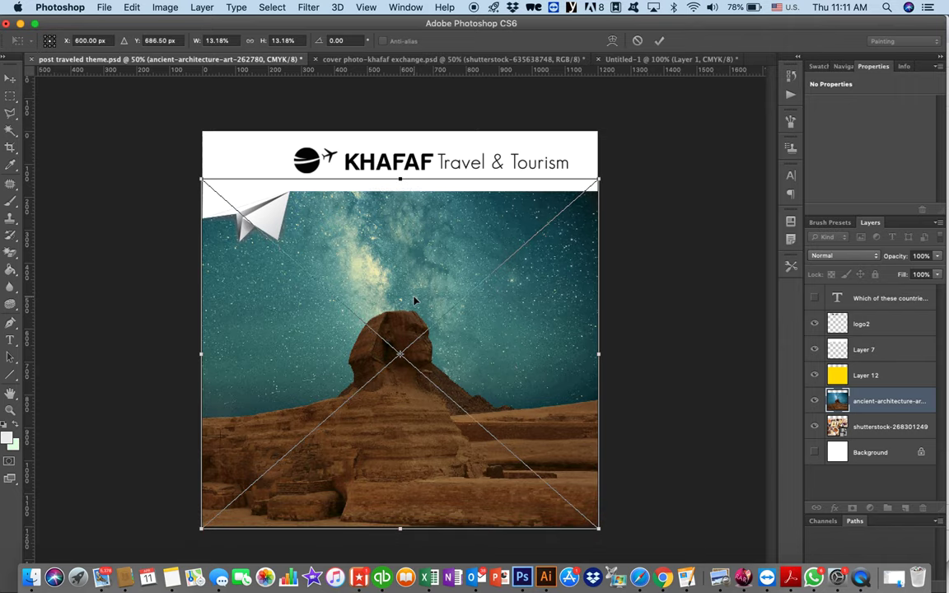
{"action": "key", "text": "shift+Down"}
{"action": "key", "text": "Down"}
{"action": "key", "text": "Down"}
{"action": "key", "text": "Down"}
{"action": "key", "text": "Down"}
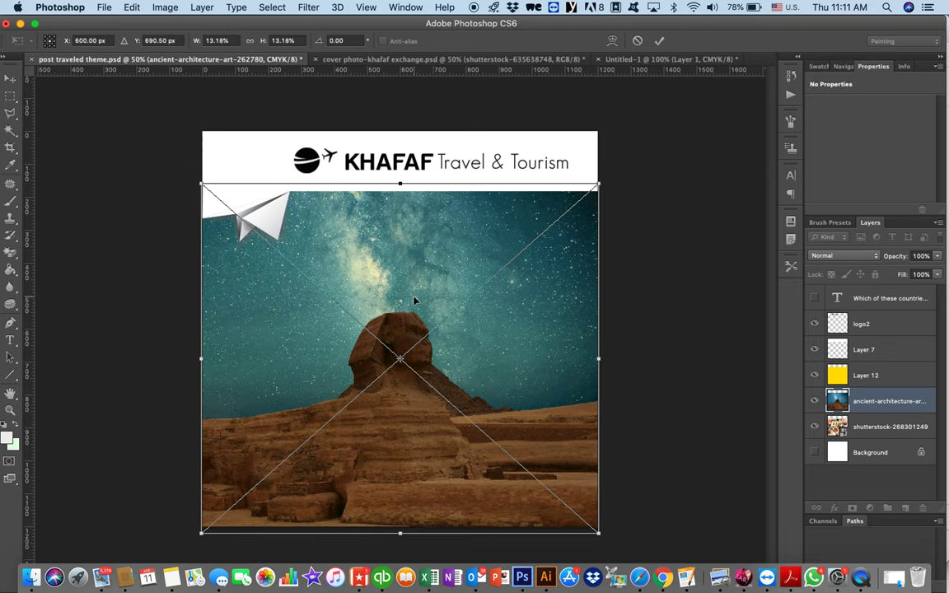
{"action": "key", "text": "Down"}
{"action": "key", "text": "Down"}
{"action": "key", "text": "shift+Down"}
{"action": "key", "text": "shift+Up"}
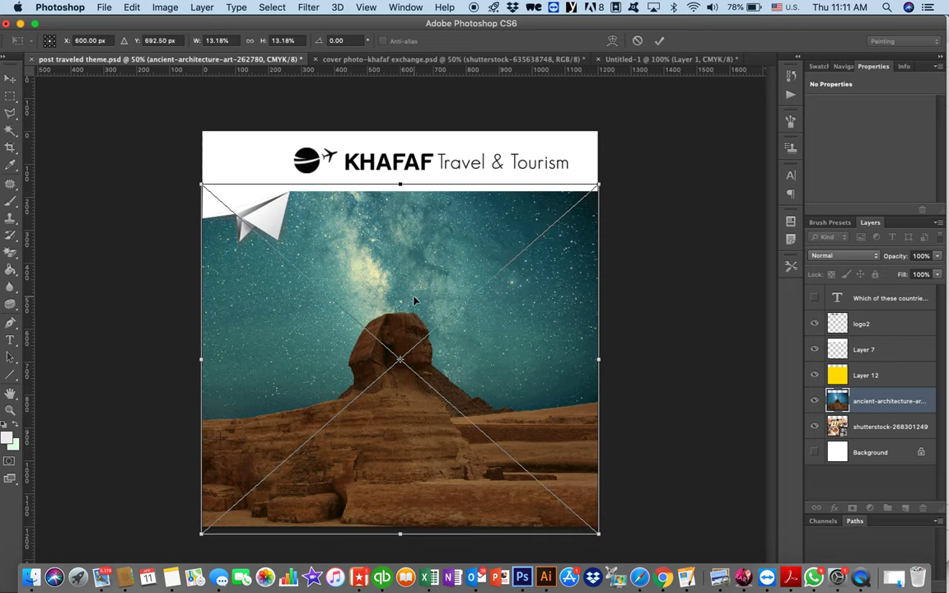
{"action": "key", "text": "shift+Up"}
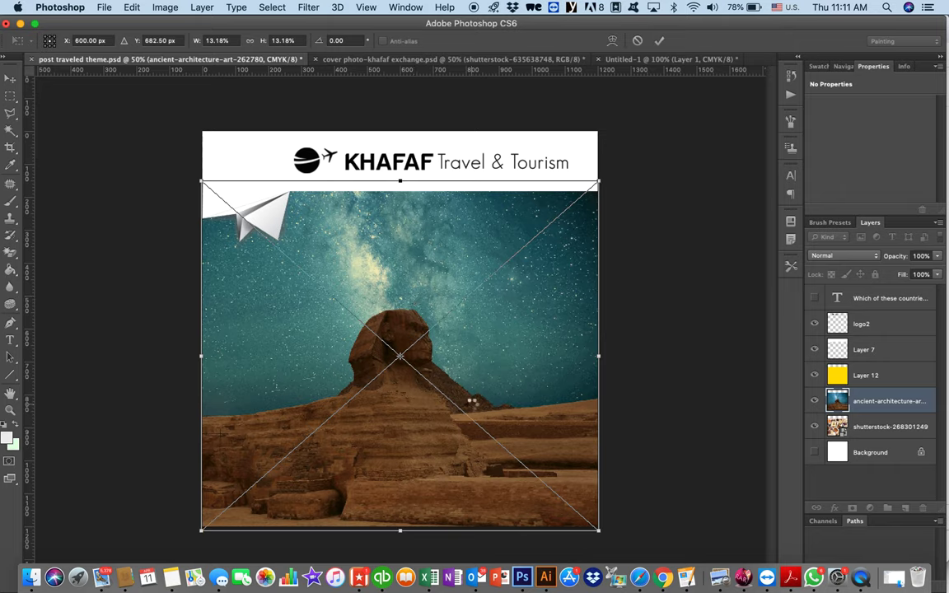
{"action": "key", "text": "Return"}
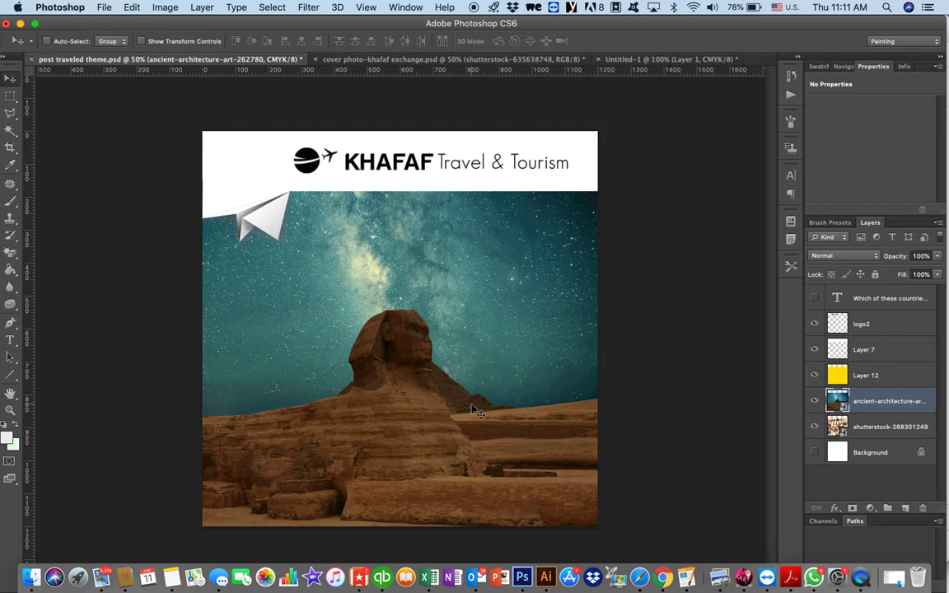
Demonstrate the stacking order by moving the ancient-architecture layer above logo2, then back down one layer at a time to beneath Layer 12.
{"action": "left_click_drag", "start_coordinate": [833, 393], "coordinate": [879, 316]}
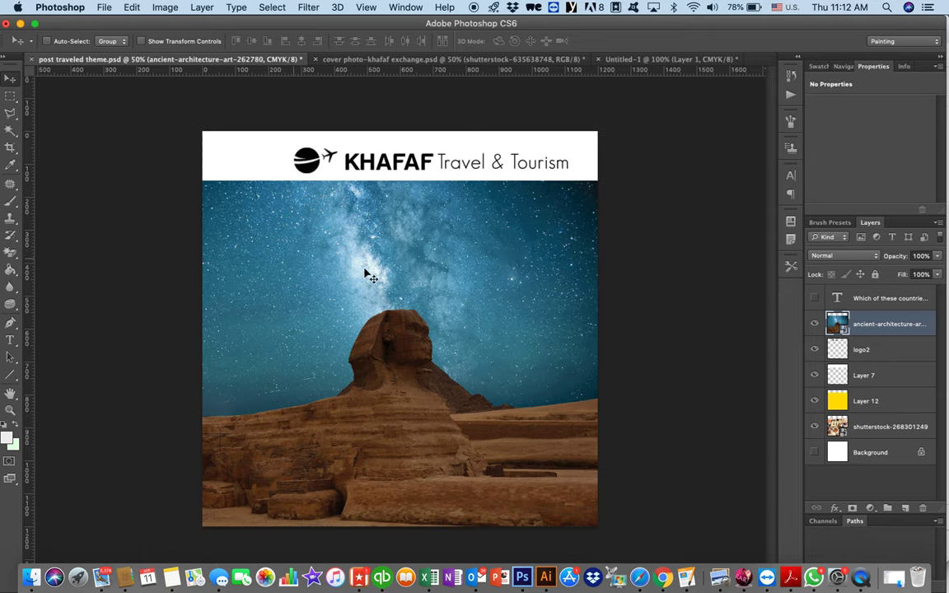
{"action": "left_click", "coordinate": [862, 319]}
{"action": "mouse_move", "coordinate": [863, 319]}
{"action": "left_mouse_down"}
{"action": "mouse_move", "coordinate": [857, 338]}
{"action": "mouse_move", "coordinate": [861, 320]}
{"action": "left_mouse_up"}
{"action": "left_click", "coordinate": [866, 326]}
{"action": "left_click_drag", "start_coordinate": [866, 326], "coordinate": [867, 366]}
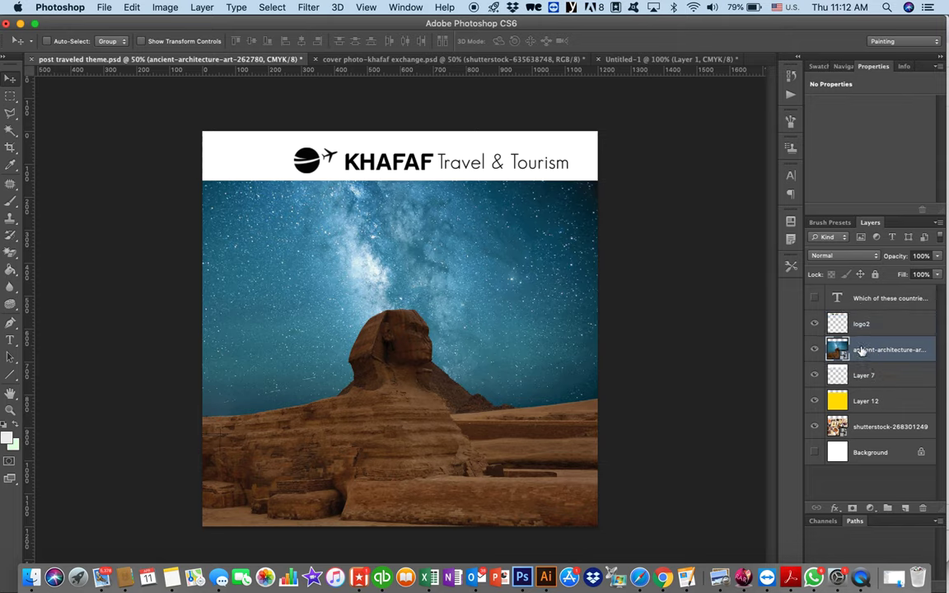
{"action": "left_click_drag", "start_coordinate": [865, 352], "coordinate": [866, 387]}
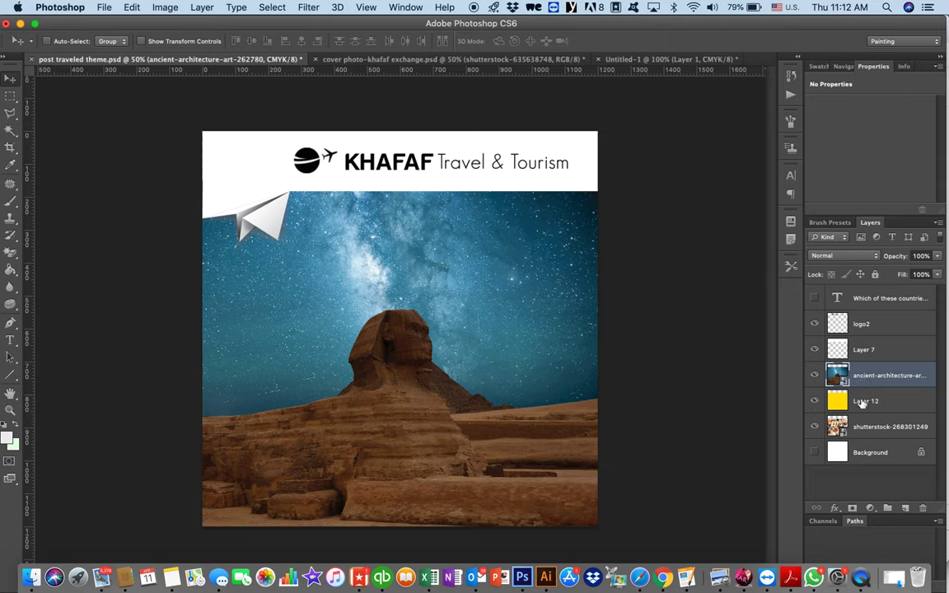
{"action": "left_click_drag", "start_coordinate": [860, 377], "coordinate": [865, 410]}
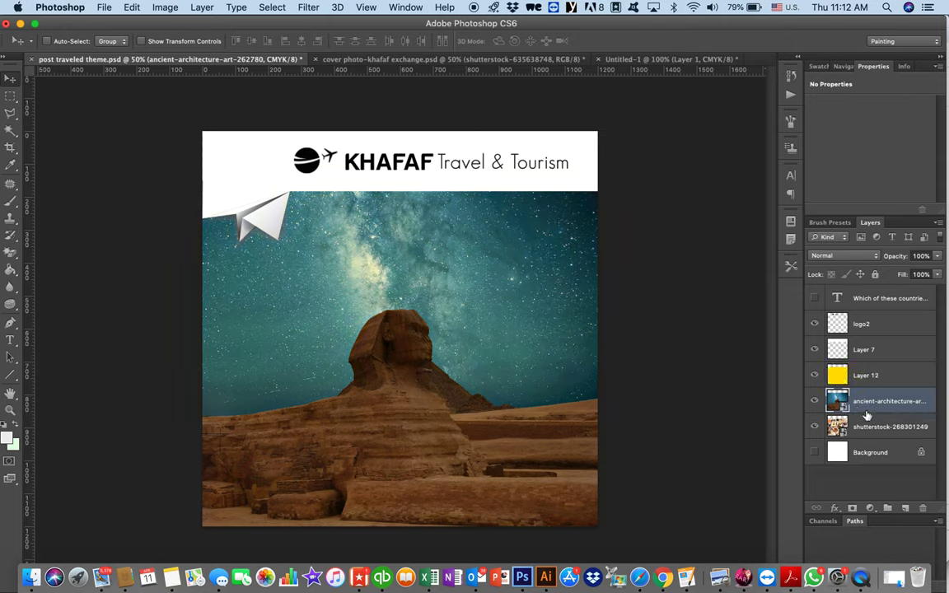
Compare the Sphinx photo with the yellow Layer 12 hidden and shown, and delete the covered shutterstock-268301249 food picture layer.
{"action": "left_click", "coordinate": [814, 376]}
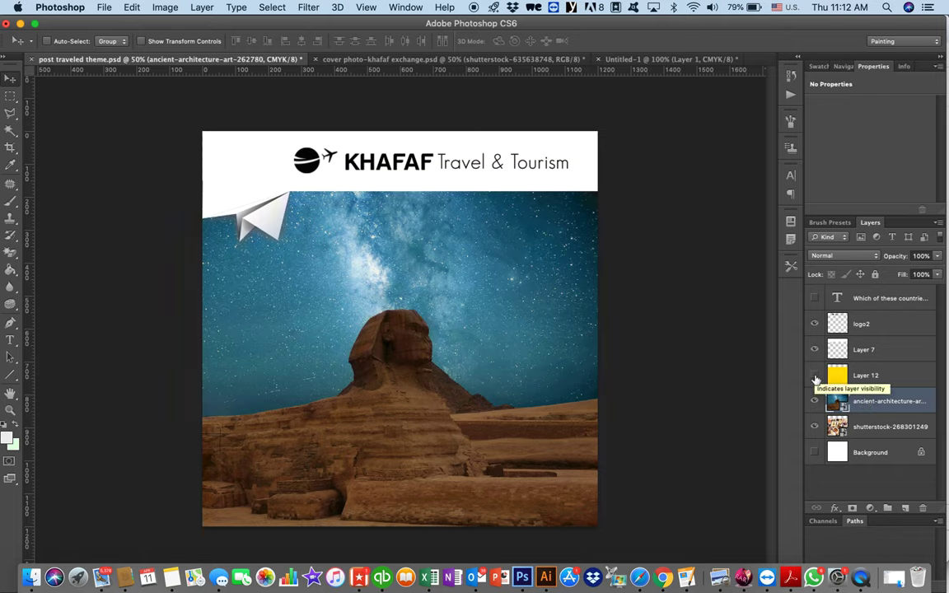
{"action": "left_click", "coordinate": [815, 378]}
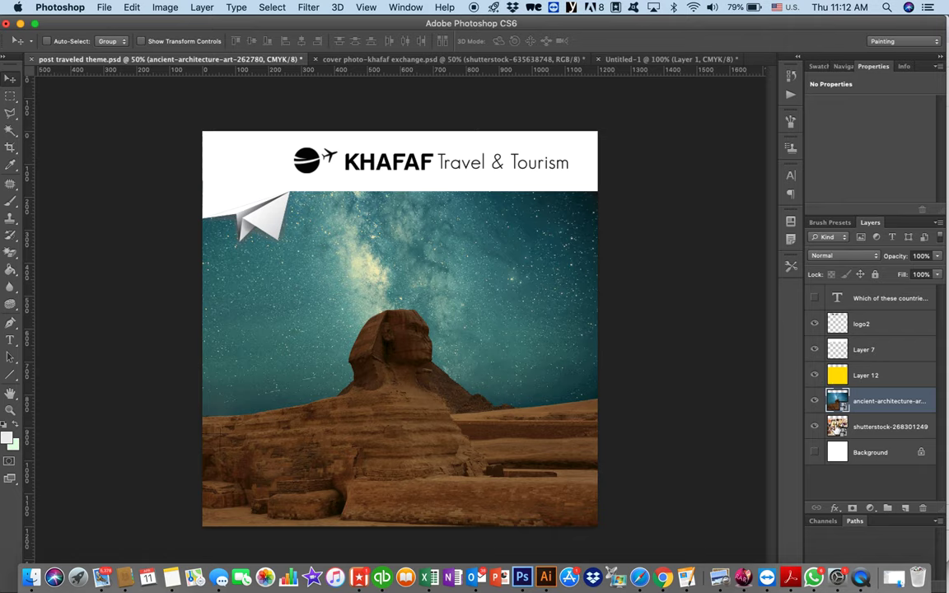
{"action": "left_click_drag", "start_coordinate": [850, 422], "coordinate": [868, 398]}
{"action": "left_click", "coordinate": [869, 426]}
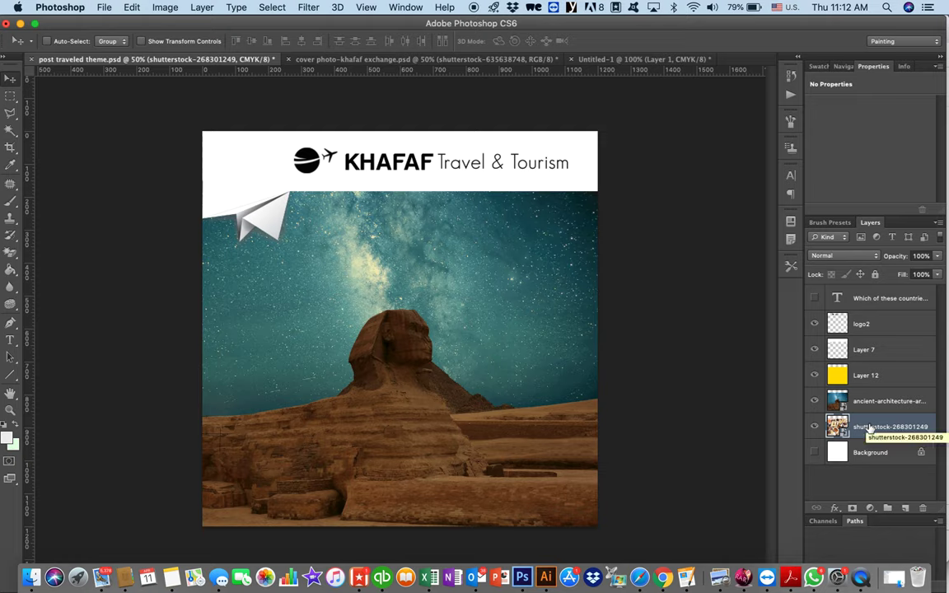
{"action": "left_click", "coordinate": [922, 508]}
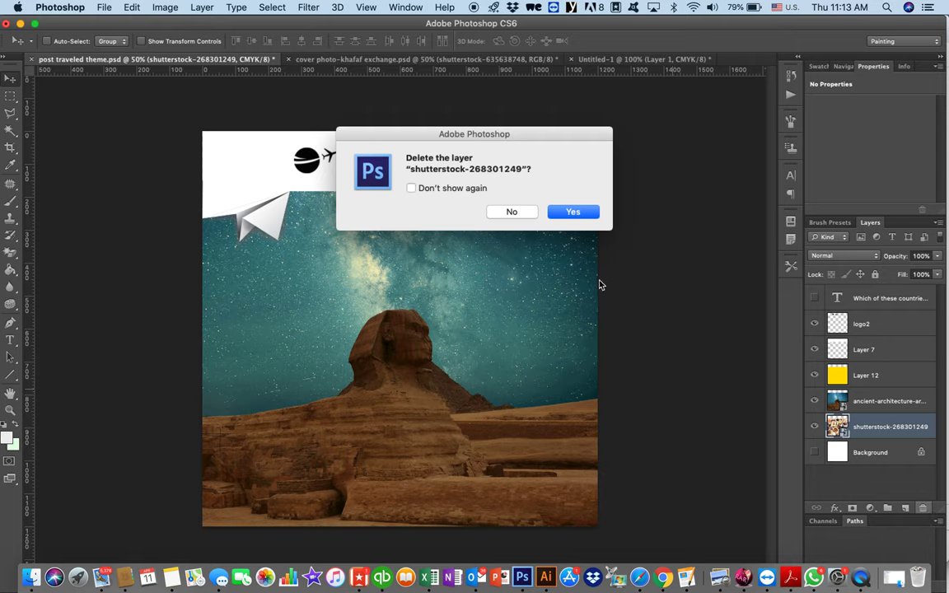
{"action": "left_click", "coordinate": [573, 213]}
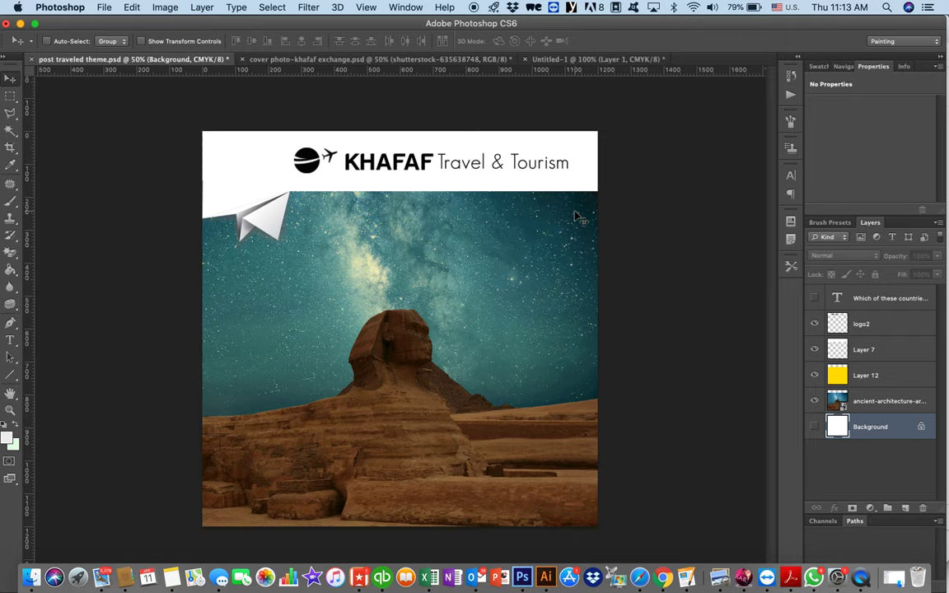
Save the layered document under the new name post traveled Egypt.psd in the Travel folder, with Maximize Compatibility on.
{"action": "left_click", "coordinate": [103, 7]}
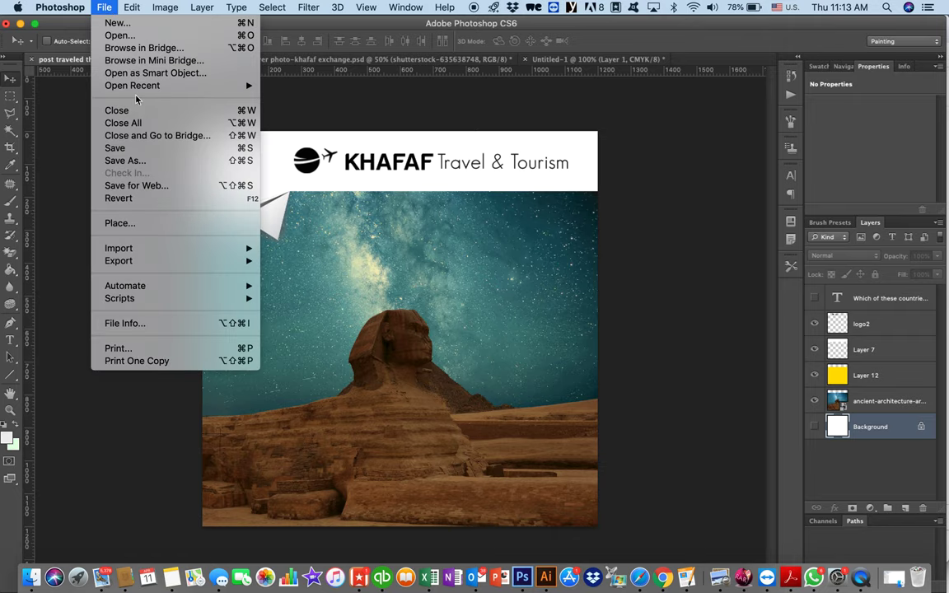
{"action": "left_click", "coordinate": [164, 160]}
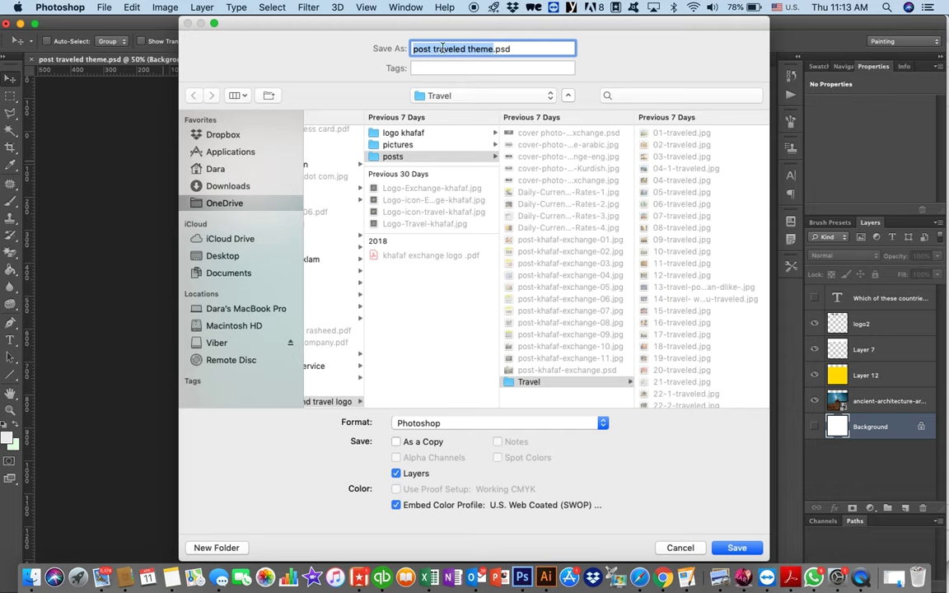
{"action": "left_click", "coordinate": [487, 49]}
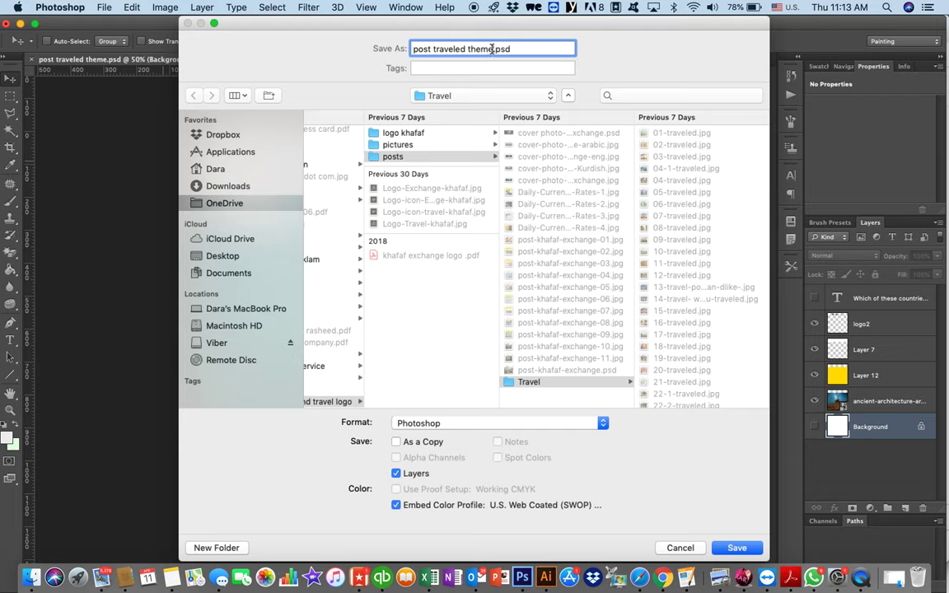
{"action": "key", "text": "BackSpace"}
{"action": "key", "text": "BackSpace"}
{"action": "key", "text": "BackSpace"}
{"action": "key", "text": "BackSpace"}
{"action": "key", "text": "BackSpace"}
{"action": "type", "text": "Egypt"}
{"action": "key", "text": "Return"}
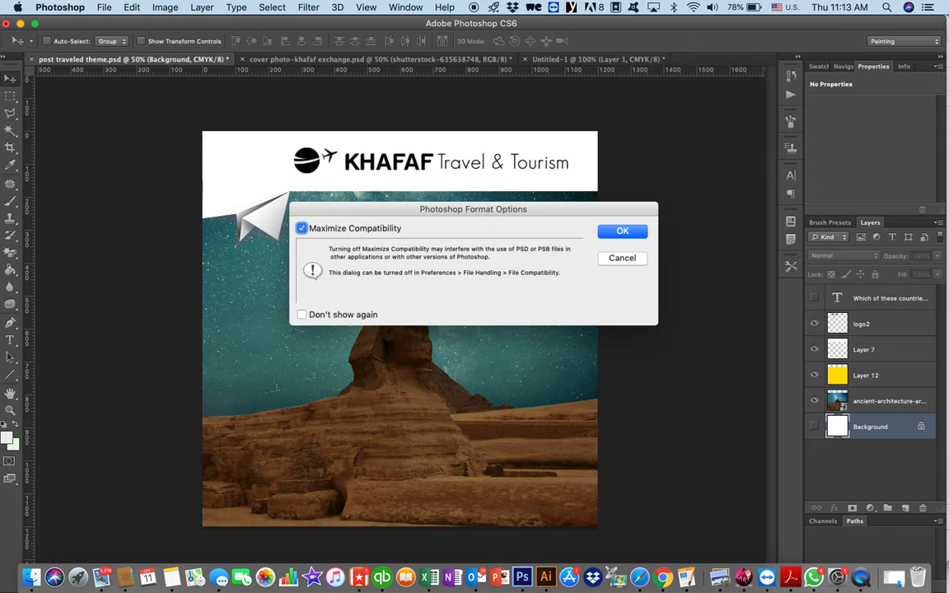
{"action": "left_click", "coordinate": [622, 232]}
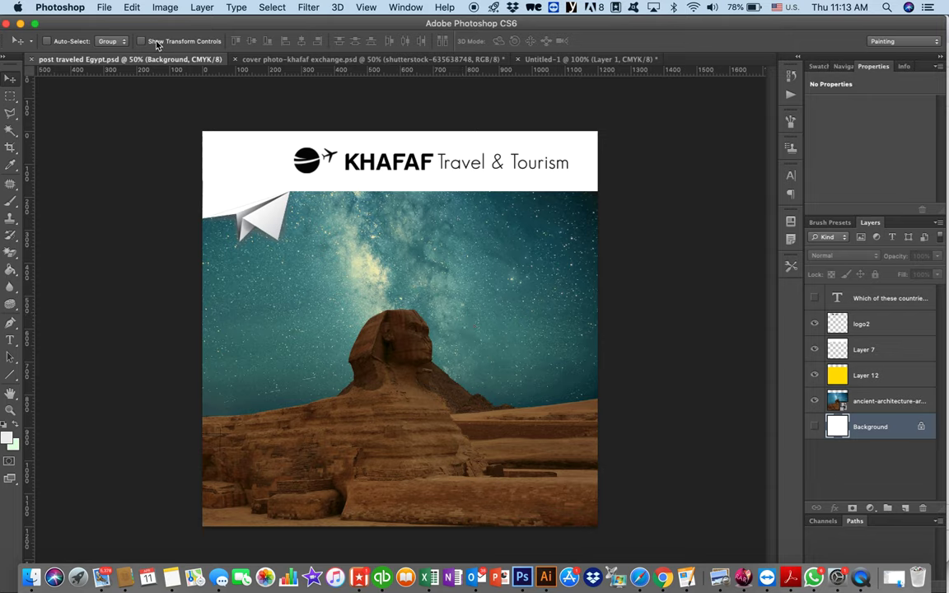
Set up a Save for Web export as JPEG at Maximum quality, 100, and inspect the Sphinx post's preview.
{"action": "left_click", "coordinate": [104, 8]}
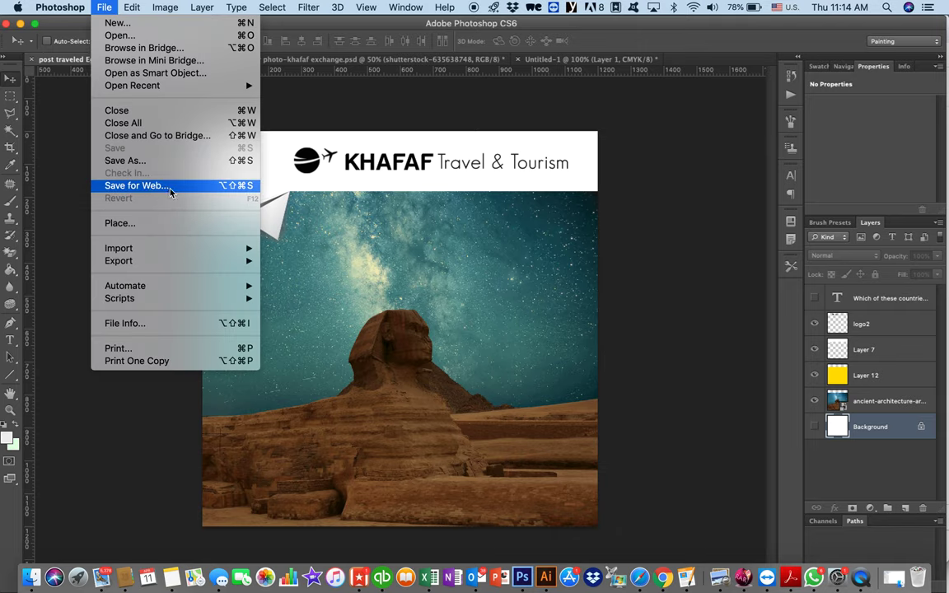
{"action": "left_click", "coordinate": [137, 185]}
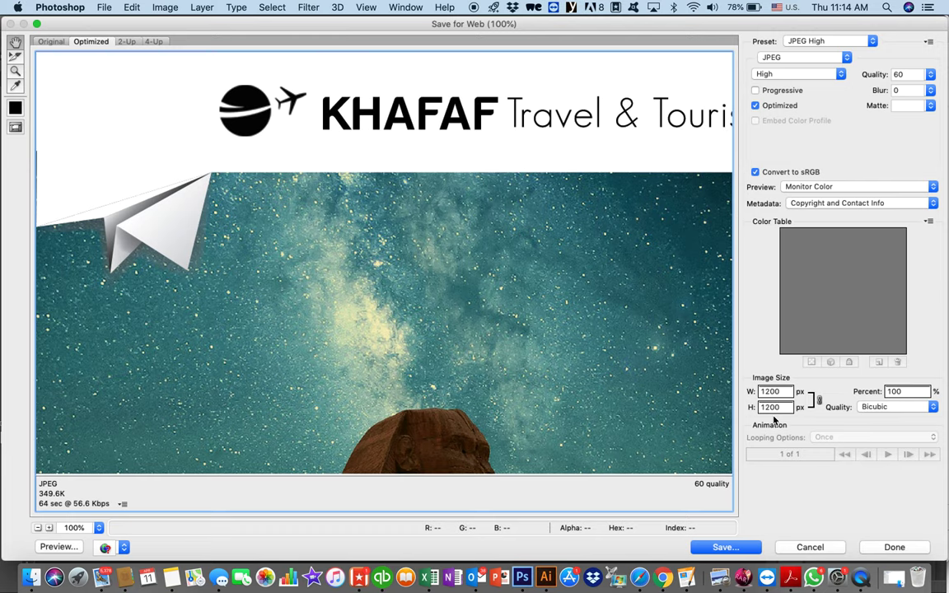
{"action": "left_click_drag", "start_coordinate": [461, 330], "coordinate": [391, 113]}
{"action": "left_click_drag", "start_coordinate": [479, 333], "coordinate": [445, 282]}
{"action": "left_click", "coordinate": [820, 73]}
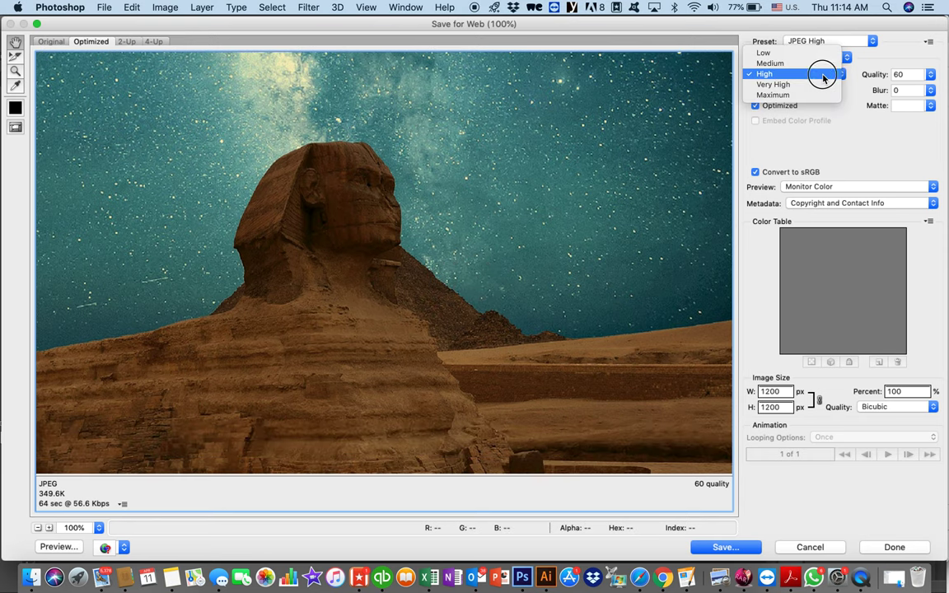
{"action": "left_click", "coordinate": [820, 96]}
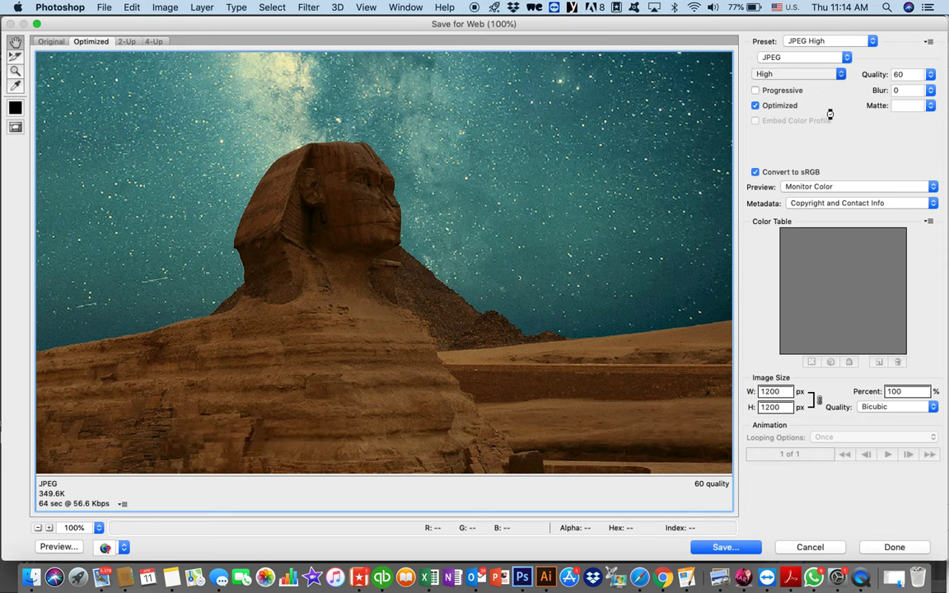
{"action": "left_click_drag", "start_coordinate": [483, 223], "coordinate": [652, 404]}
{"action": "left_click_drag", "start_coordinate": [593, 302], "coordinate": [602, 371]}
{"action": "scroll", "coordinate": [603, 371], "scroll_direction": "down", "scroll_amount": 10}
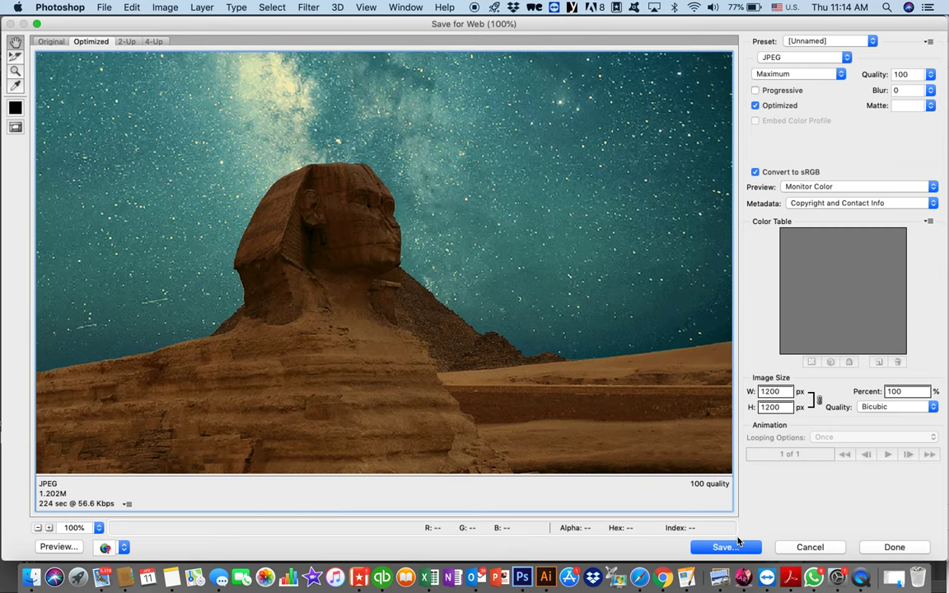
Start saving the optimized JPEG and choose the recently used Travel folder as its destination.
{"action": "left_click", "coordinate": [736, 548]}
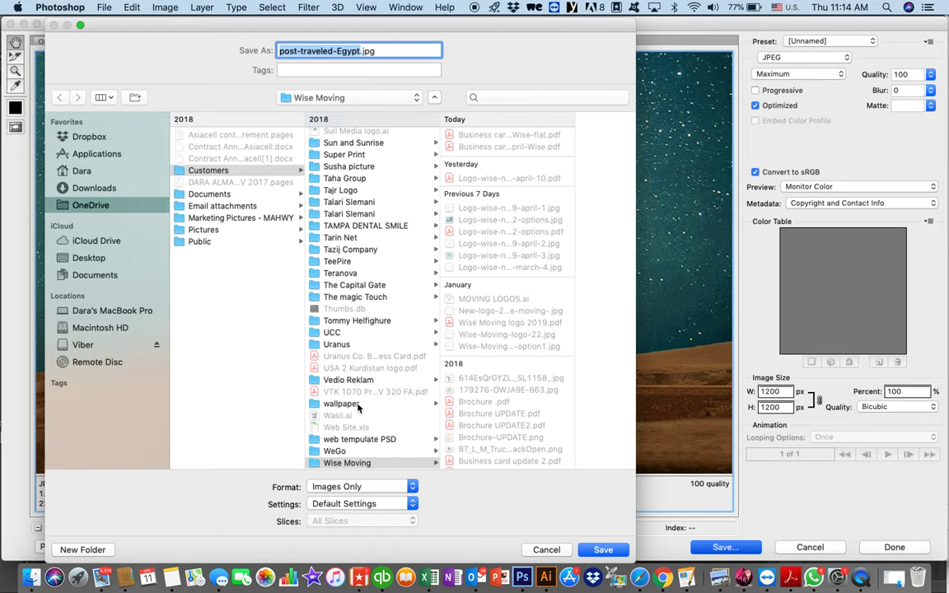
{"action": "left_click", "coordinate": [347, 98]}
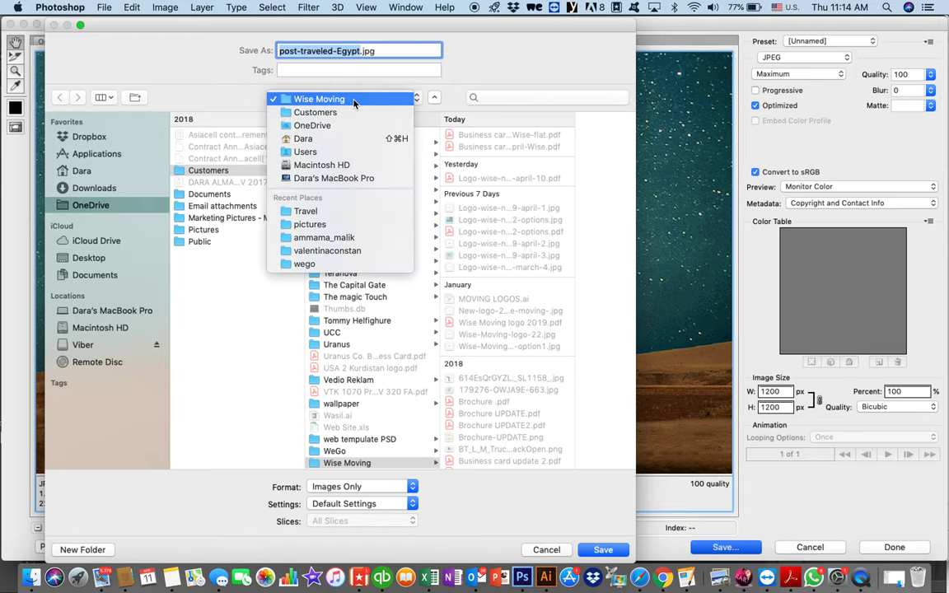
{"action": "left_click", "coordinate": [312, 212]}
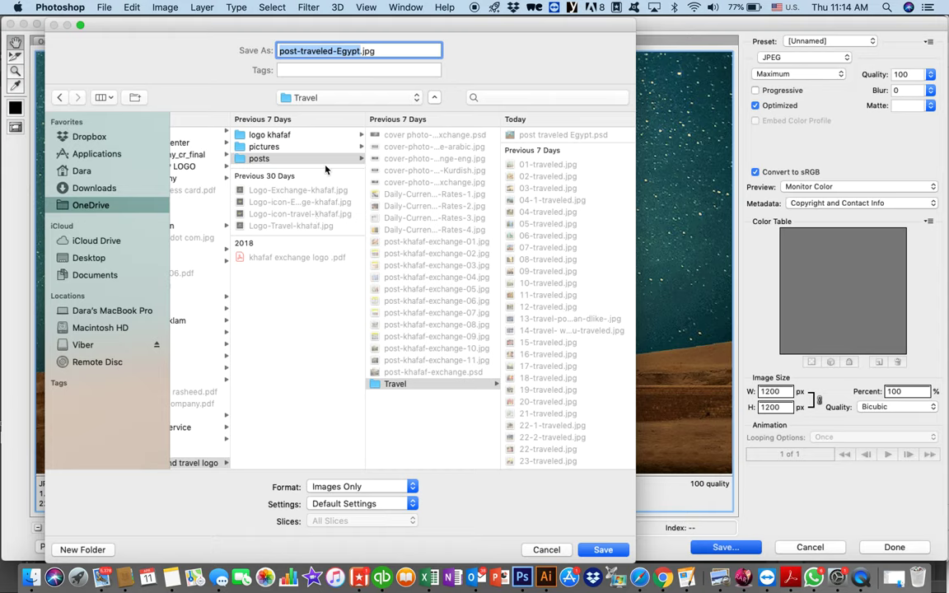
{"action": "left_click", "coordinate": [341, 97]}
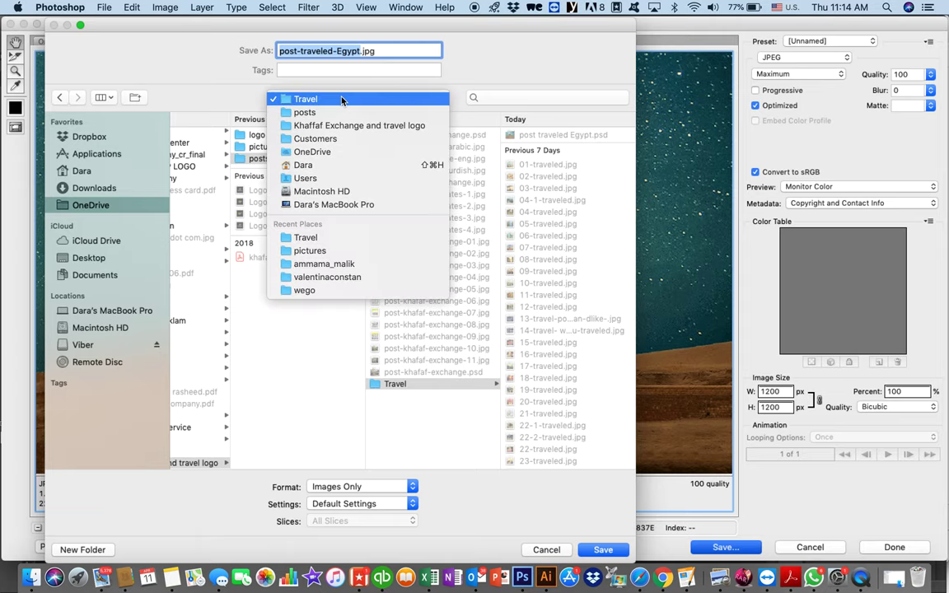
{"action": "left_click", "coordinate": [341, 98]}
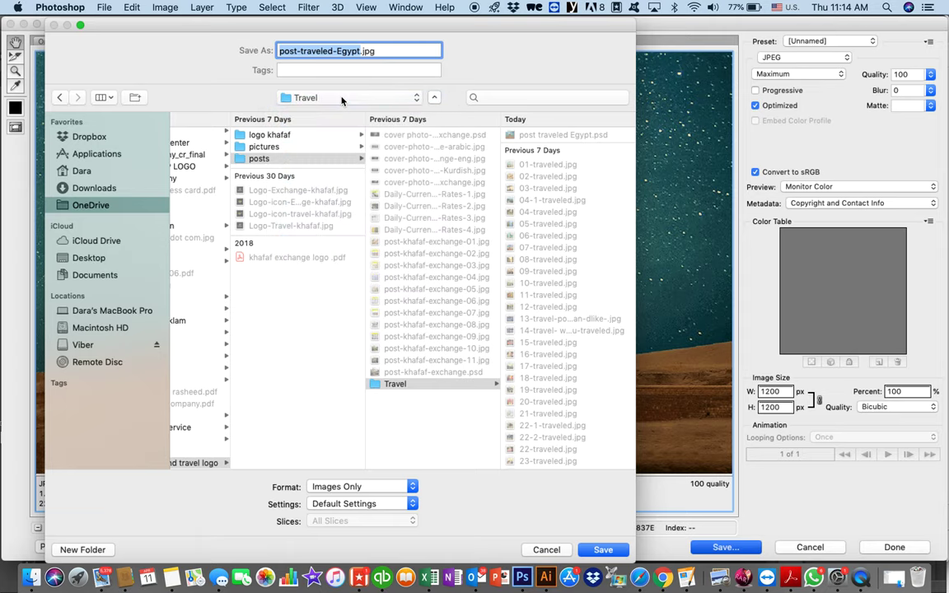
Browse from OneDrive through Customers, Khaffaf Exchange and travel logo, and posts to the Travel folder, and save post-traveled-Egypt.jpg there.
{"action": "left_click", "coordinate": [120, 208]}
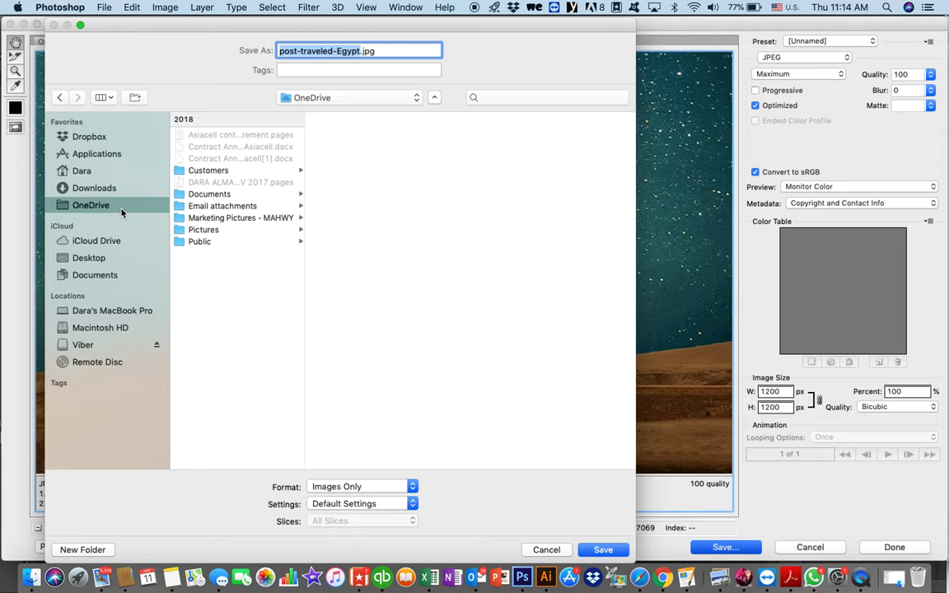
{"action": "left_click", "coordinate": [245, 171]}
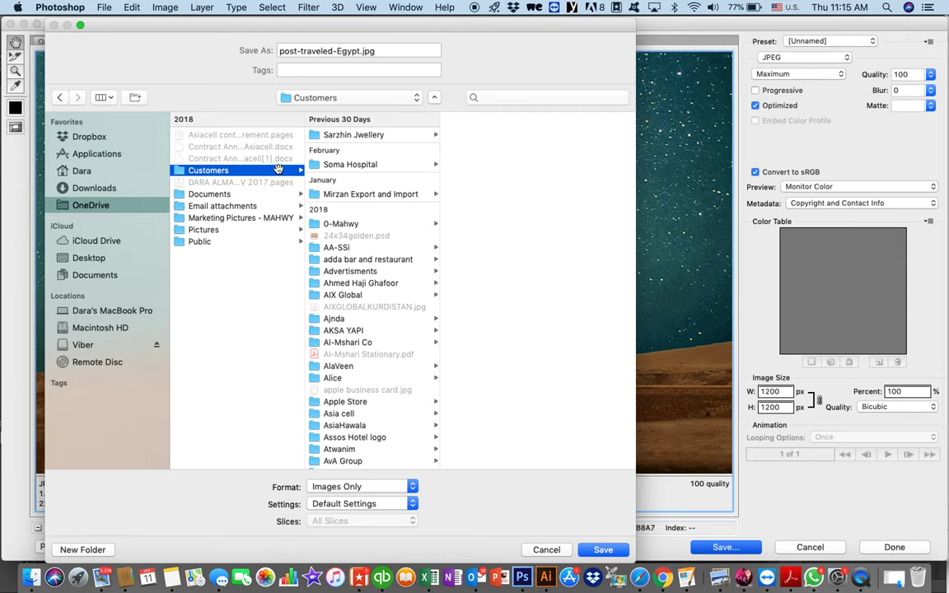
{"action": "type", "text": "kh"}
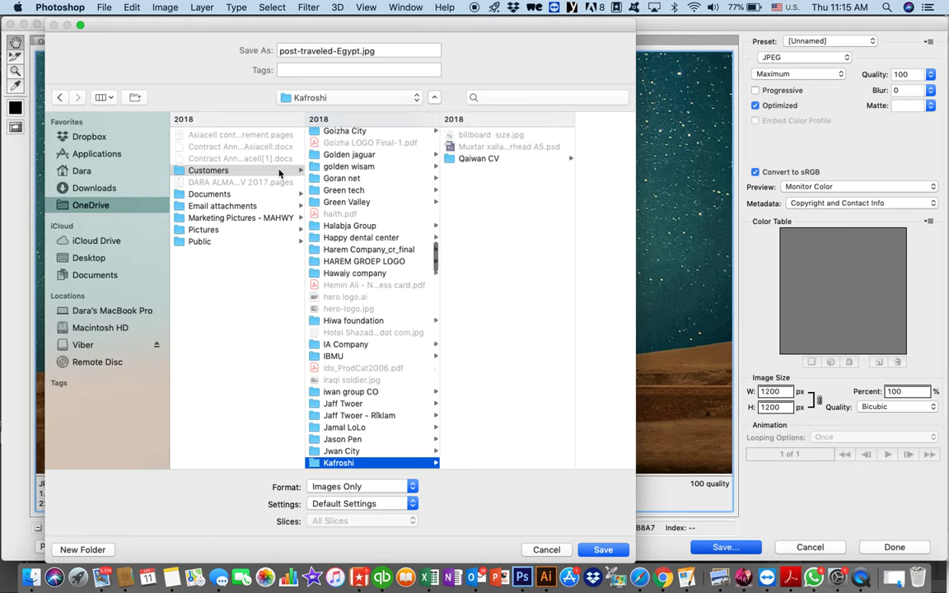
{"action": "scroll", "coordinate": [368, 227], "scroll_direction": "down", "scroll_amount": 5}
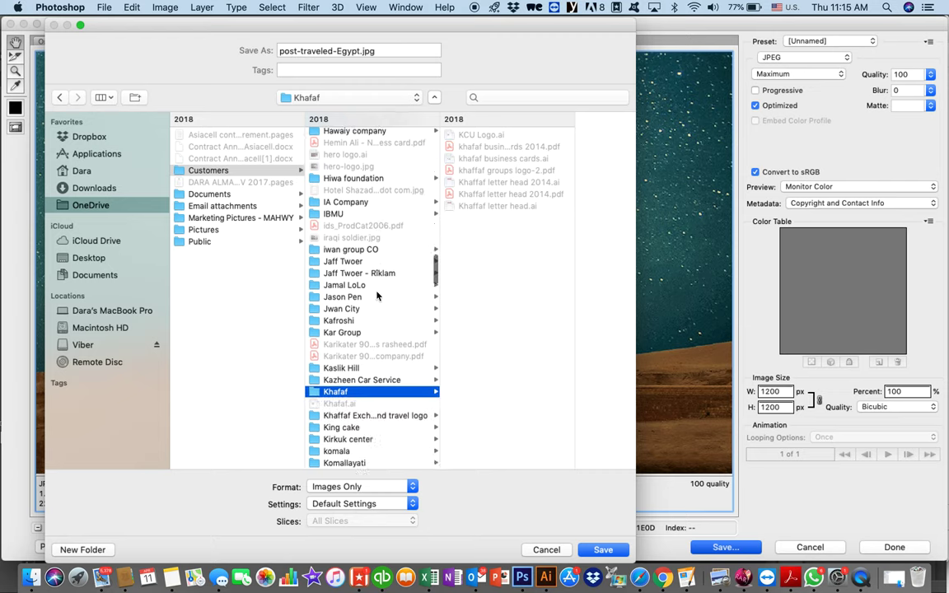
{"action": "left_click", "coordinate": [375, 363]}
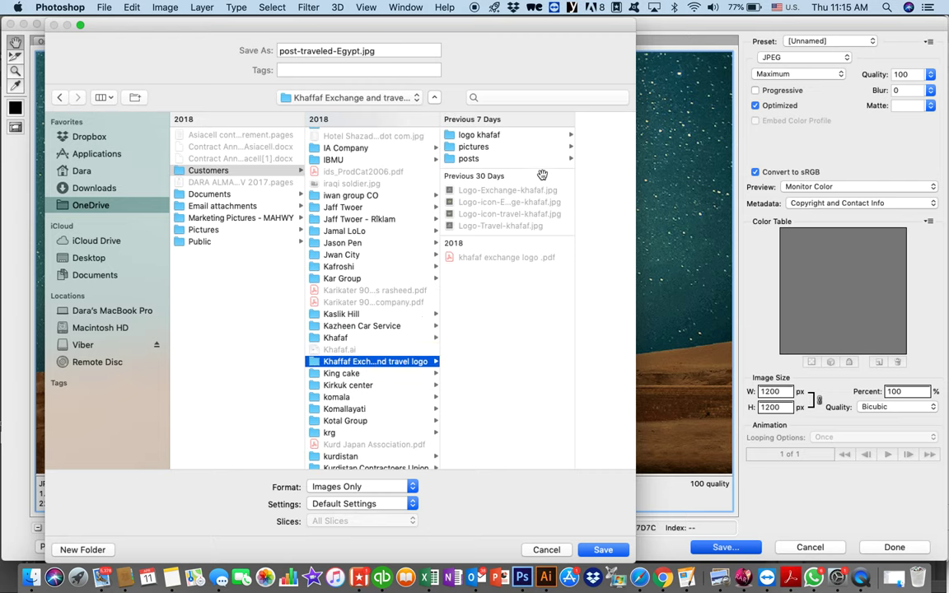
{"action": "left_click", "coordinate": [500, 158]}
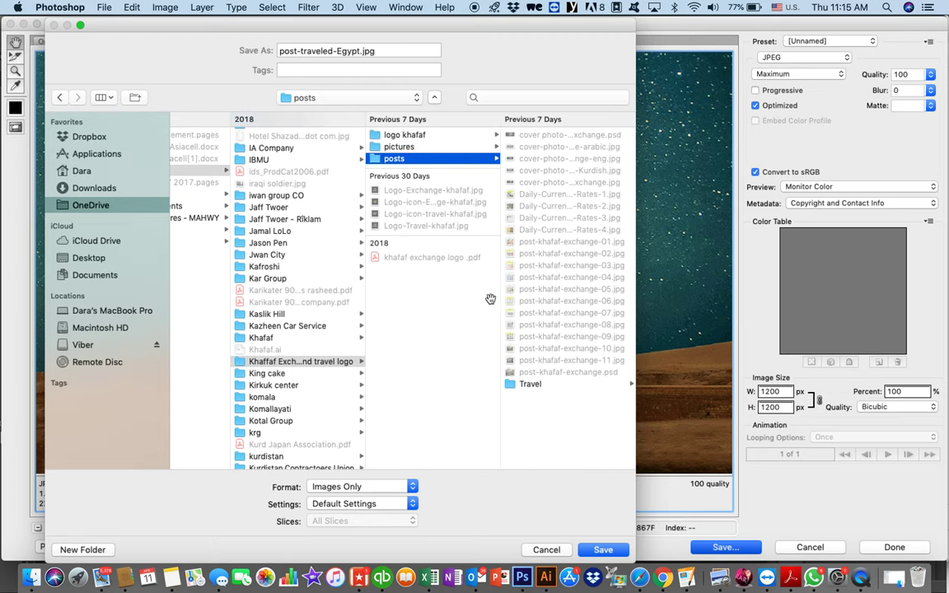
{"action": "left_click", "coordinate": [540, 385]}
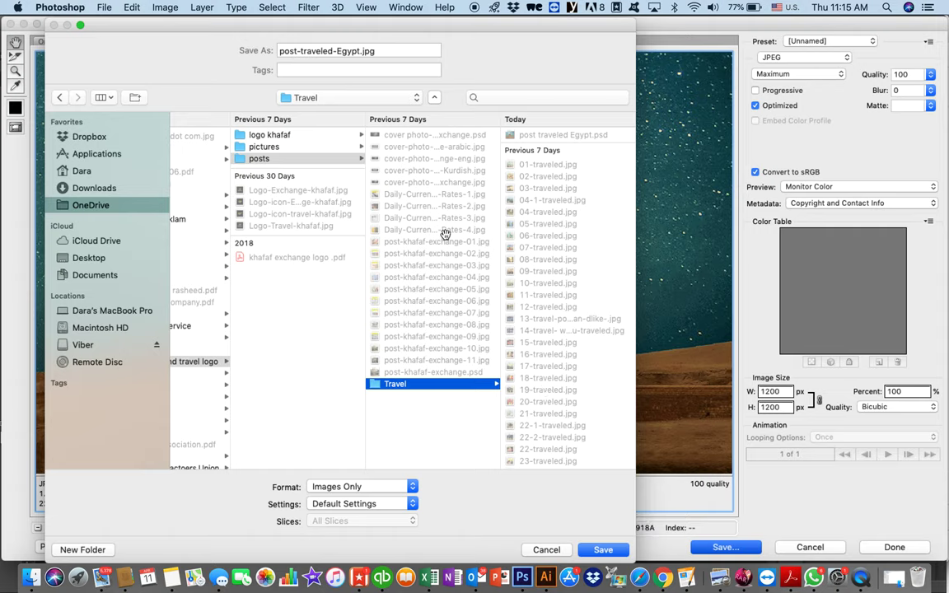
{"action": "left_click", "coordinate": [606, 550]}
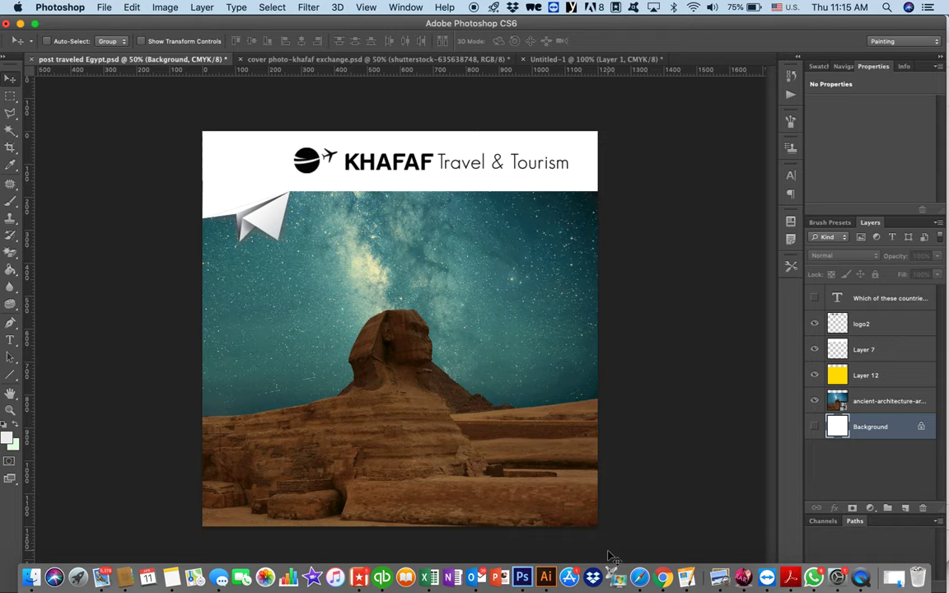
Start placing a photo directly above the Sphinx layer and look through the recently used pictures folder for a suitable image.
{"action": "left_click", "coordinate": [867, 403]}
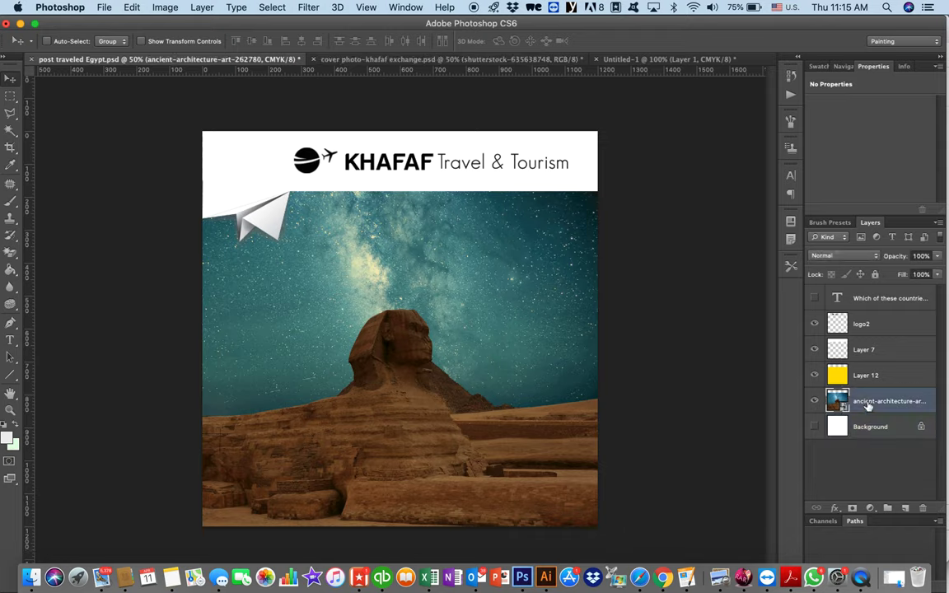
{"action": "left_click", "coordinate": [100, 8]}
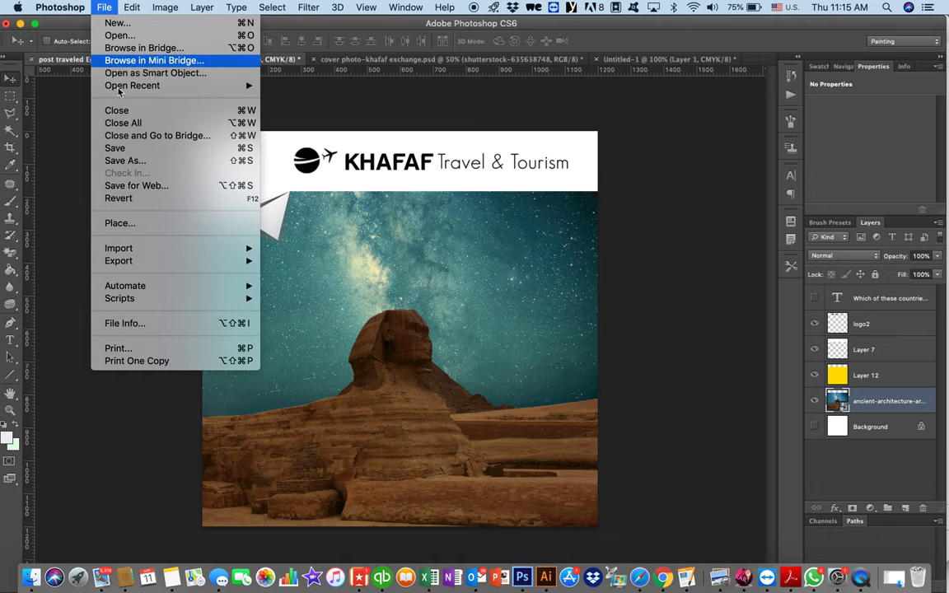
{"action": "left_click", "coordinate": [148, 224]}
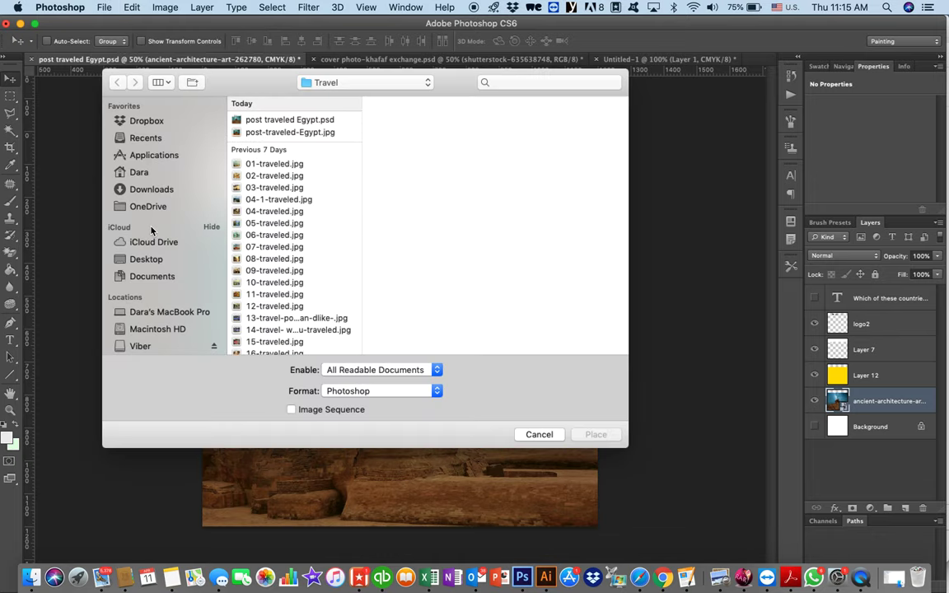
{"action": "left_click", "coordinate": [354, 81]}
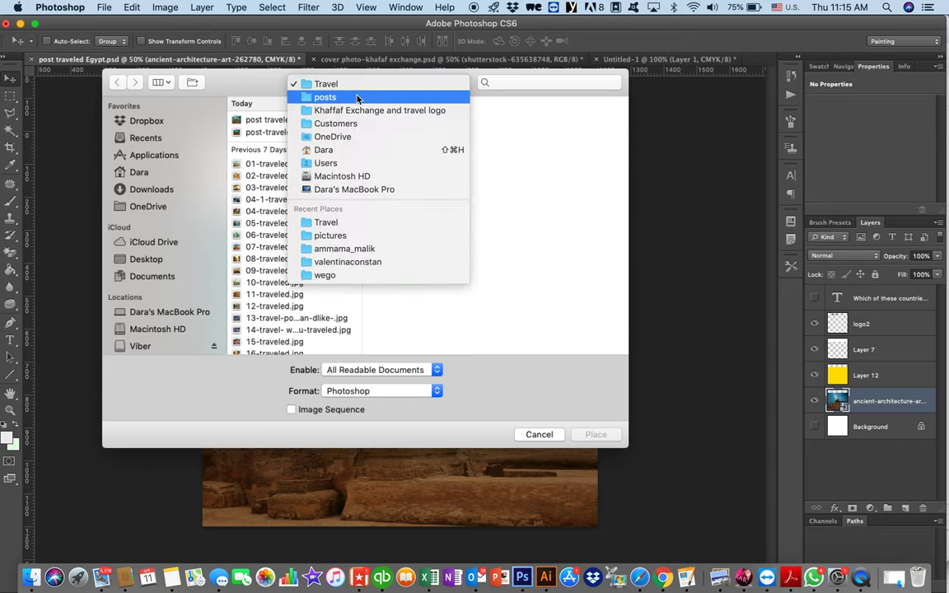
{"action": "left_click", "coordinate": [359, 236]}
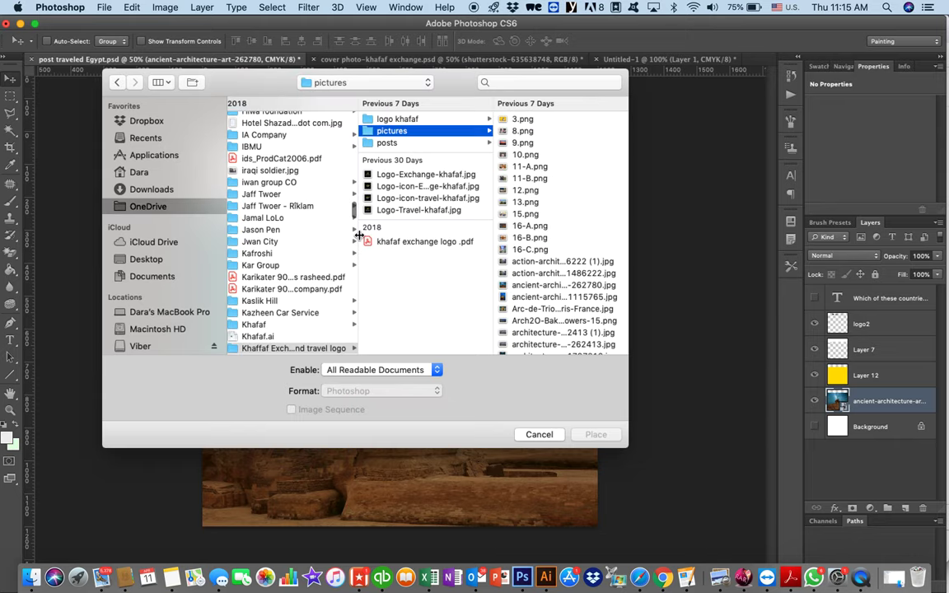
{"action": "left_click", "coordinate": [537, 121]}
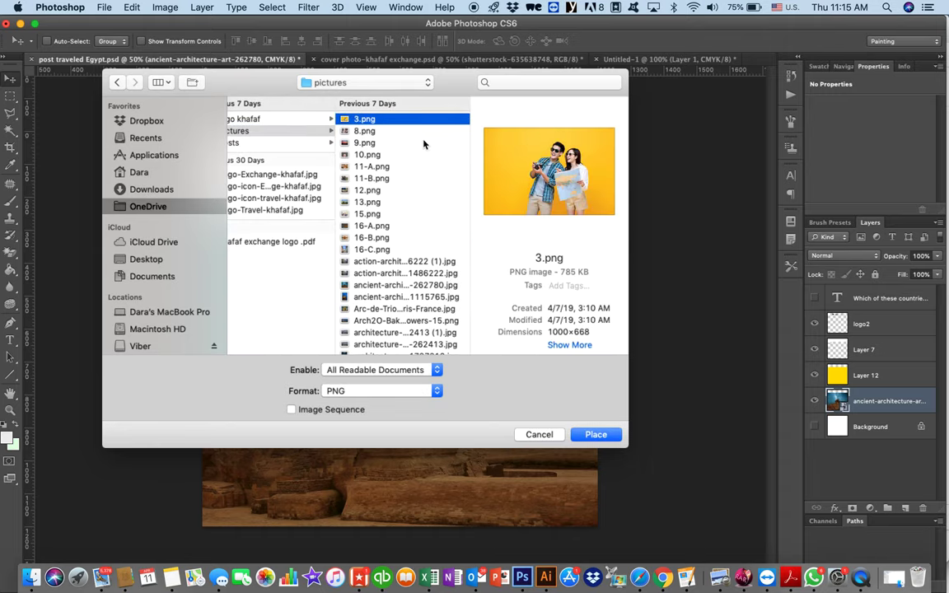
{"action": "scroll", "coordinate": [426, 206], "scroll_direction": "down", "scroll_amount": 10}
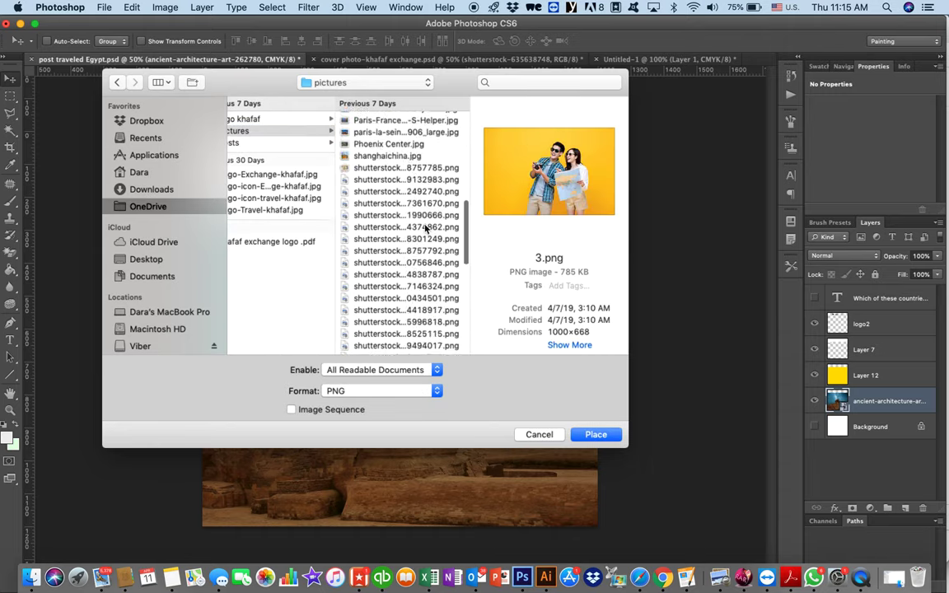
{"action": "scroll", "coordinate": [427, 229], "scroll_direction": "down", "scroll_amount": 5}
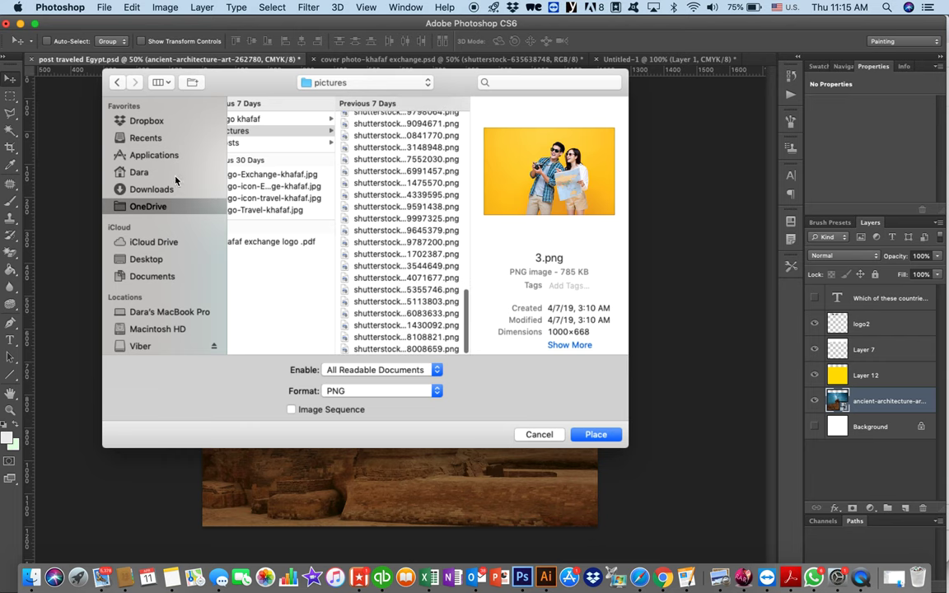
Preview today's files in the Downloads folder and place the suitcase photo shutterstock-422962627.png.
{"action": "left_click", "coordinate": [150, 186]}
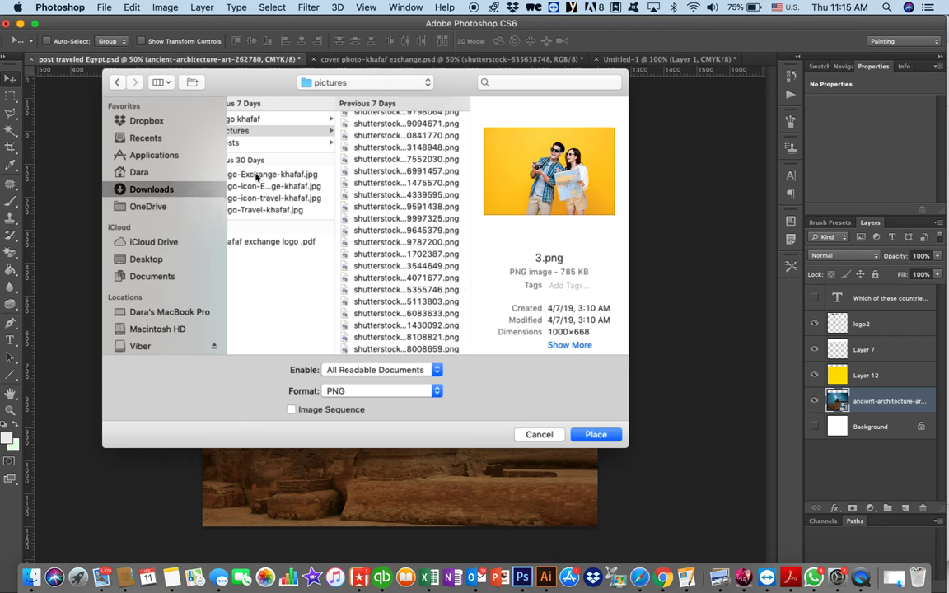
{"action": "left_click", "coordinate": [248, 120]}
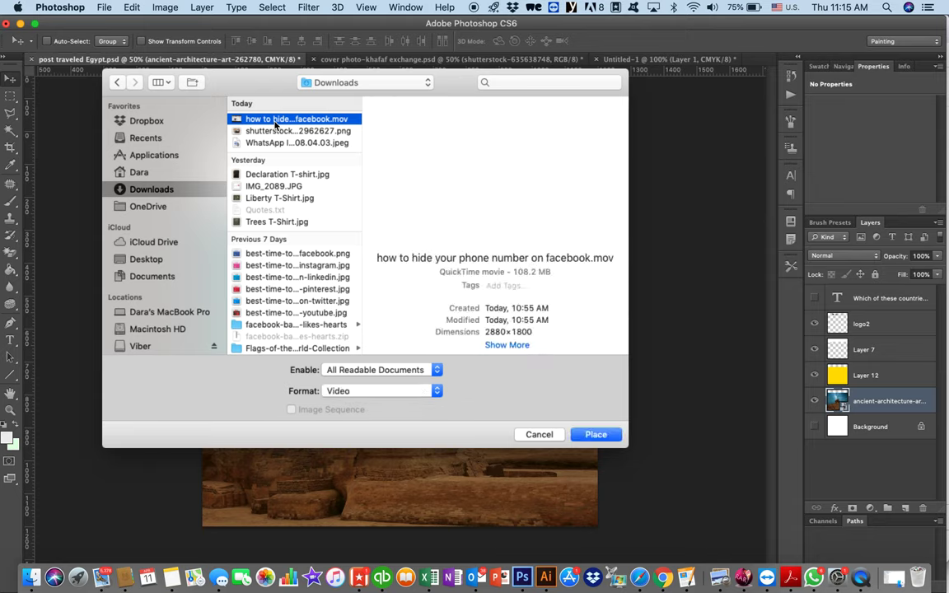
{"action": "left_click", "coordinate": [275, 132]}
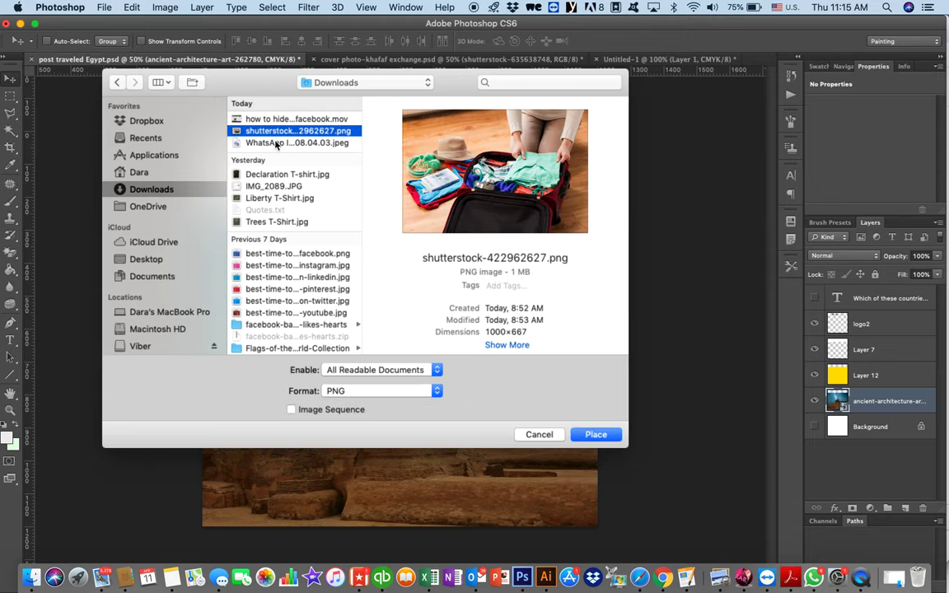
{"action": "left_click", "coordinate": [277, 144]}
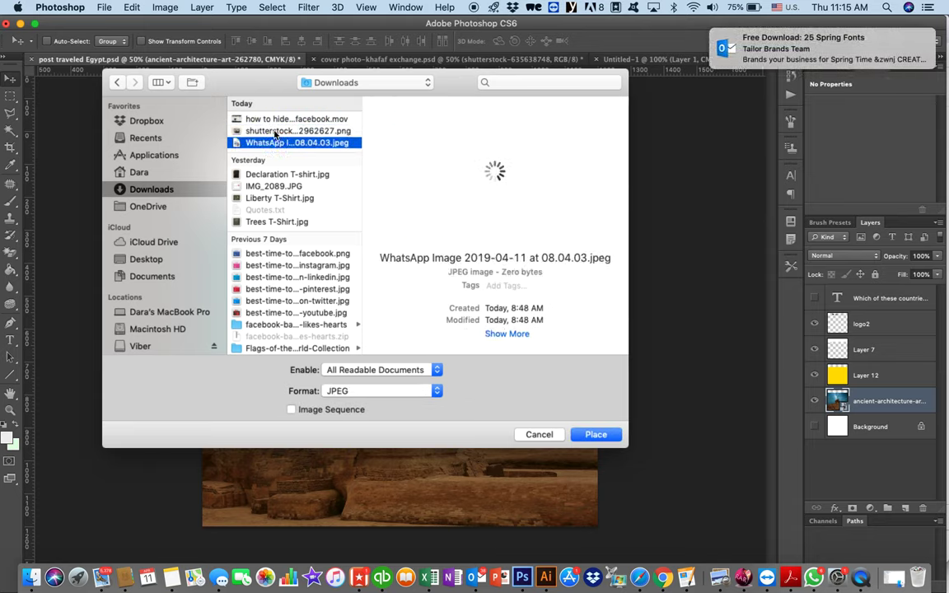
{"action": "left_click", "coordinate": [275, 132]}
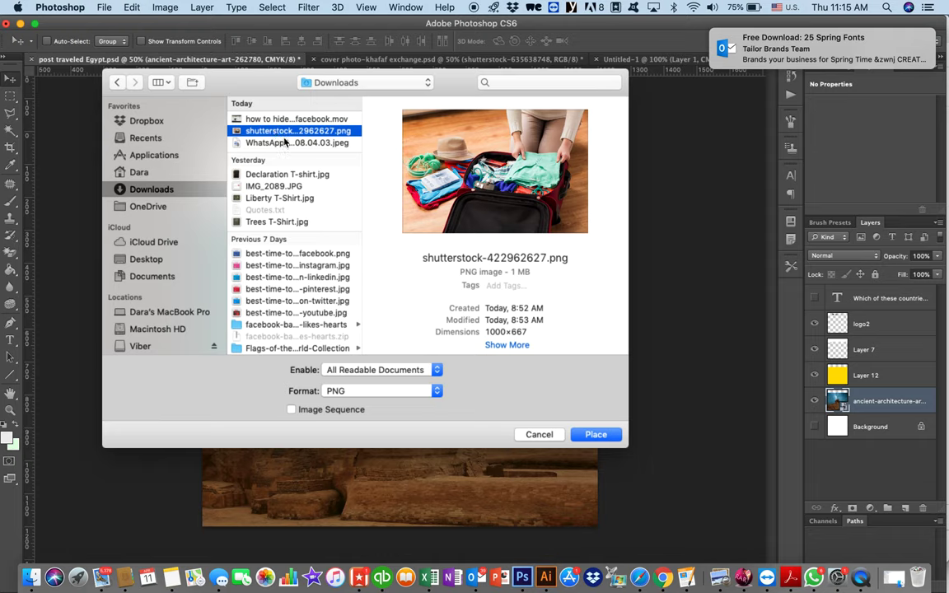
{"action": "left_click", "coordinate": [596, 435]}
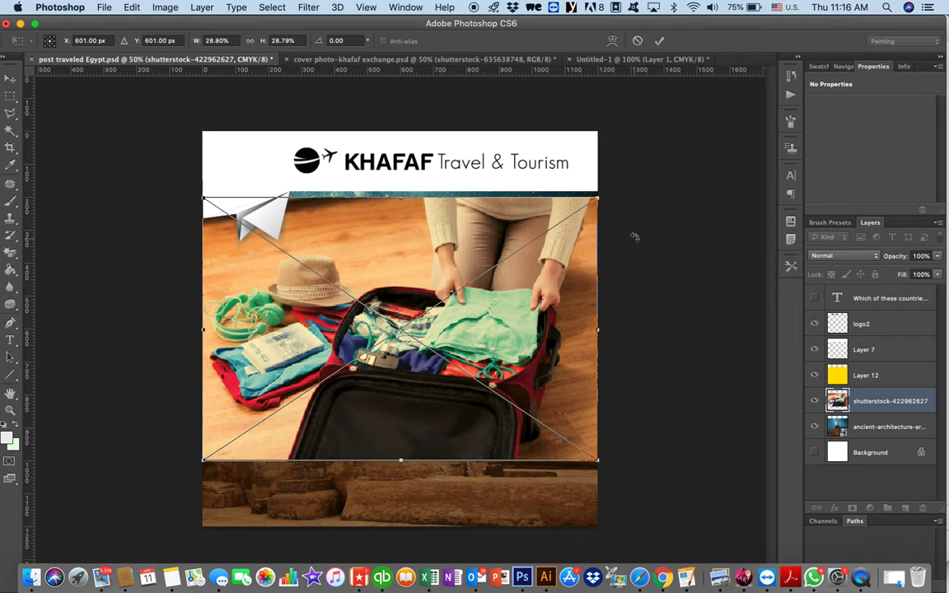
Scale the placed suitcase photo proportionally to about 1544 × 1030 px so it fills the area below the white header, and commit it.
{"action": "left_click_drag", "start_coordinate": [607, 196], "coordinate": [608, 189]}
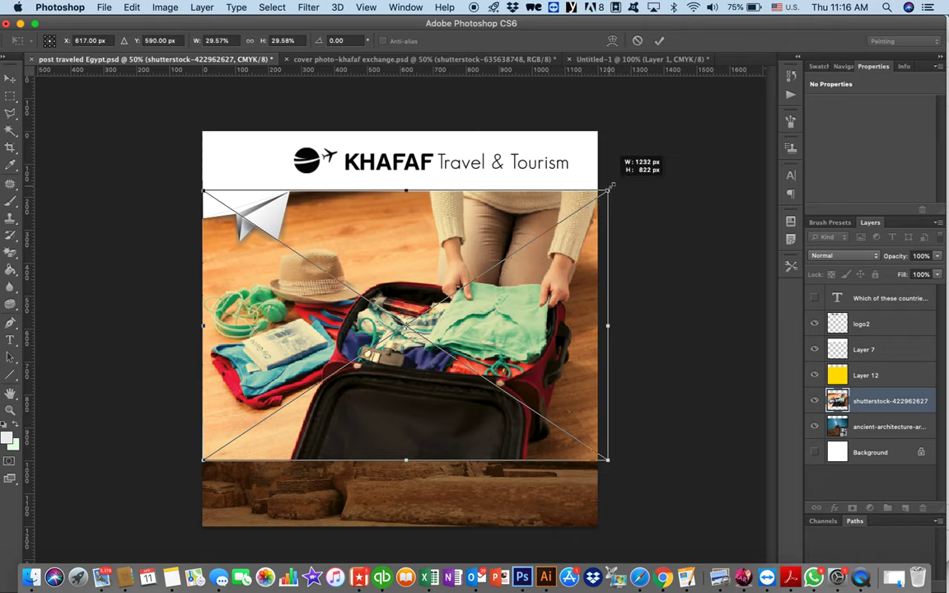
{"action": "left_click_drag", "start_coordinate": [607, 458], "coordinate": [729, 504]}
{"action": "key", "text": "shift"}
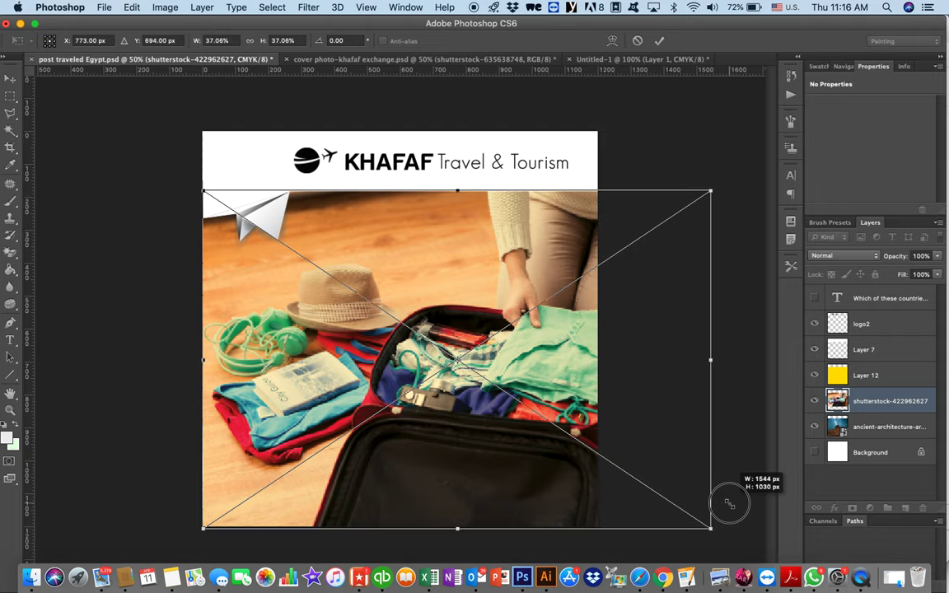
{"action": "left_click_drag", "start_coordinate": [729, 503], "coordinate": [729, 503]}
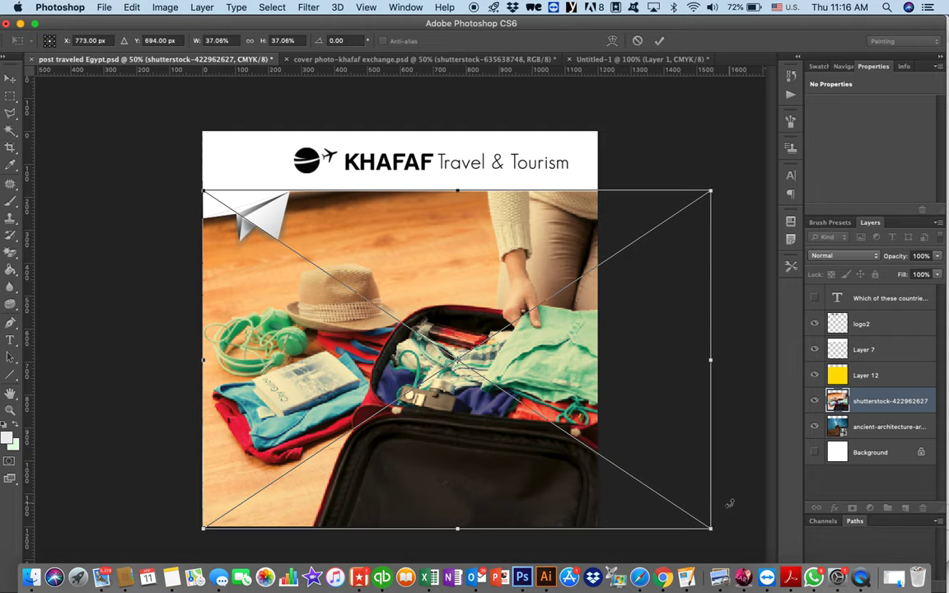
{"action": "key", "text": "Return"}
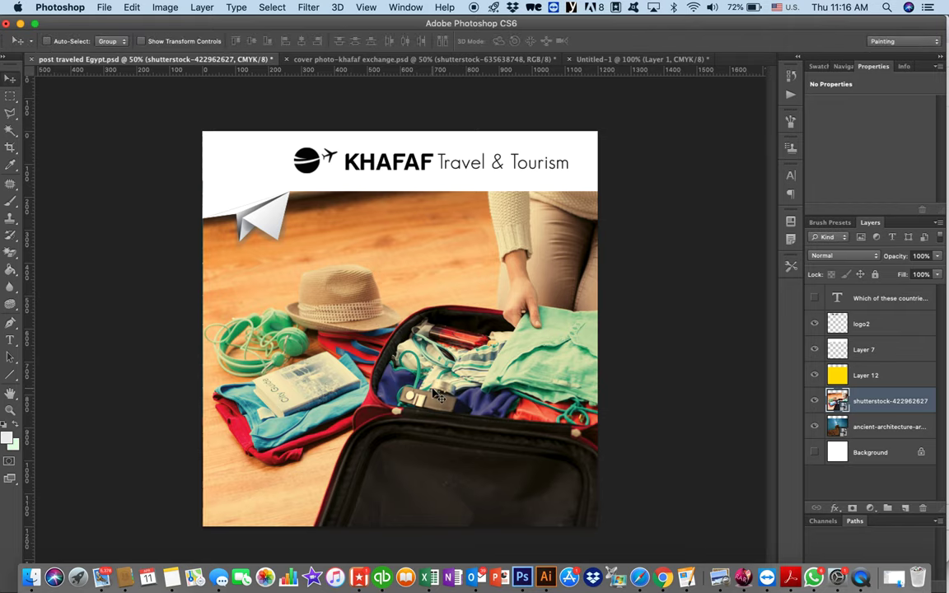
Shift the suitcase photo left to frame both hands and the suitcase, and compare it with the yellow Layer 12 overlay off and on.
{"action": "key", "text": "shift+Left"}
{"action": "key", "text": "shift+Left"}
{"action": "key", "text": "shift+Left"}
{"action": "key", "text": "shift+Left"}
{"action": "key", "text": "shift+Left"}
{"action": "key", "text": "shift+Left"}
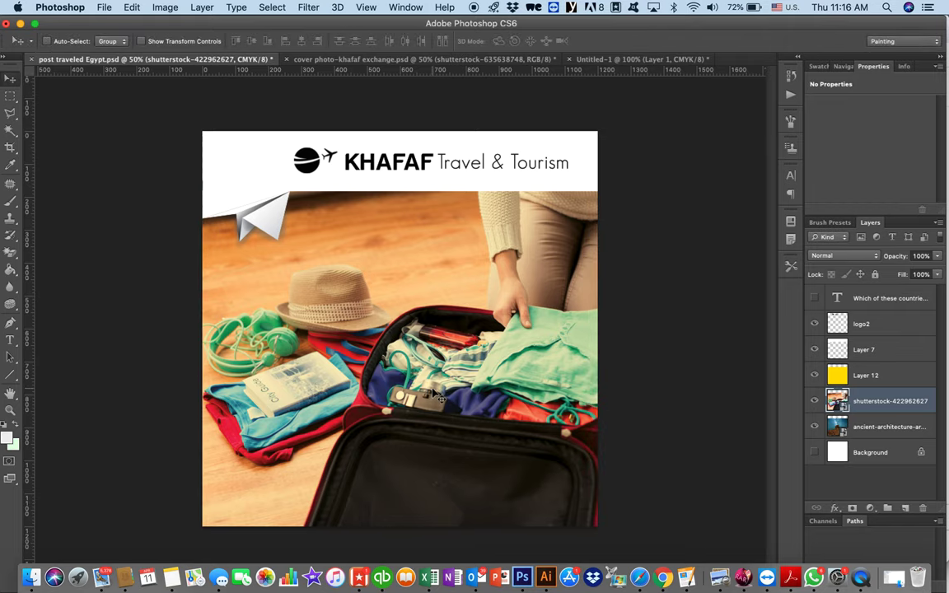
{"action": "key", "text": "shift+Left"}
{"action": "key", "text": "shift+Left"}
{"action": "key", "text": "shift+Left"}
{"action": "key", "text": "shift+Left"}
{"action": "key", "text": "shift+Left"}
{"action": "key", "text": "shift+Left"}
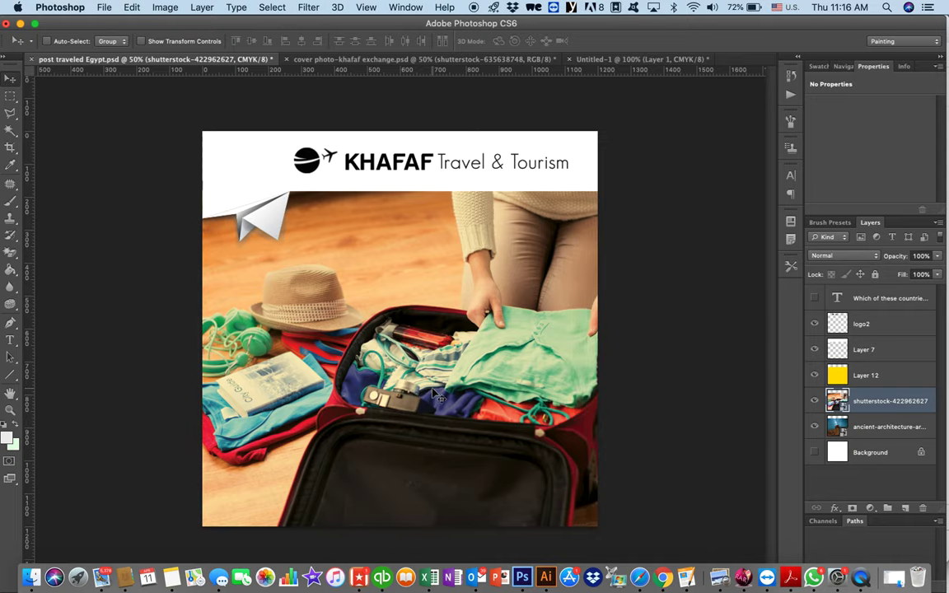
{"action": "left_click_drag", "start_coordinate": [457, 391], "coordinate": [412, 395]}
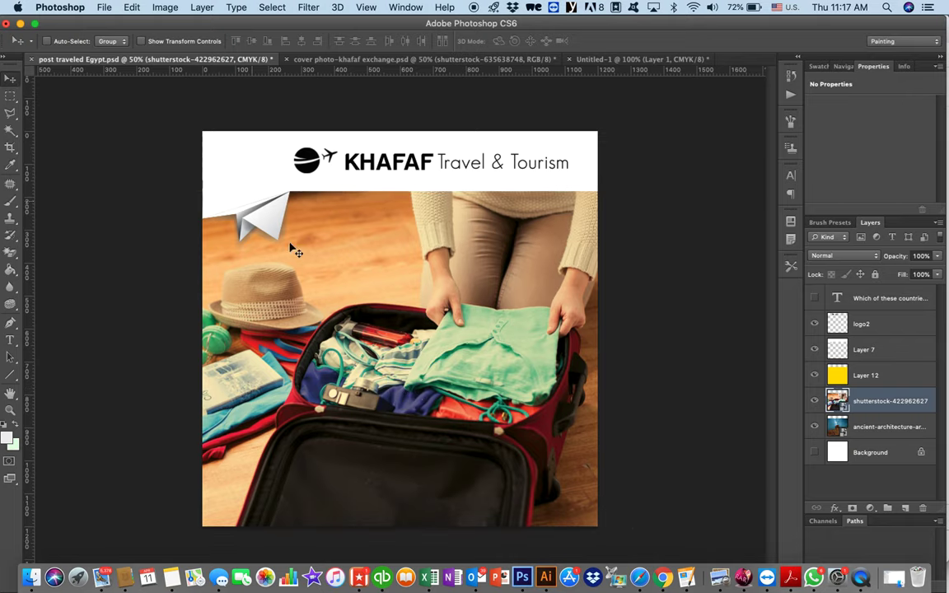
{"action": "left_click", "coordinate": [817, 376]}
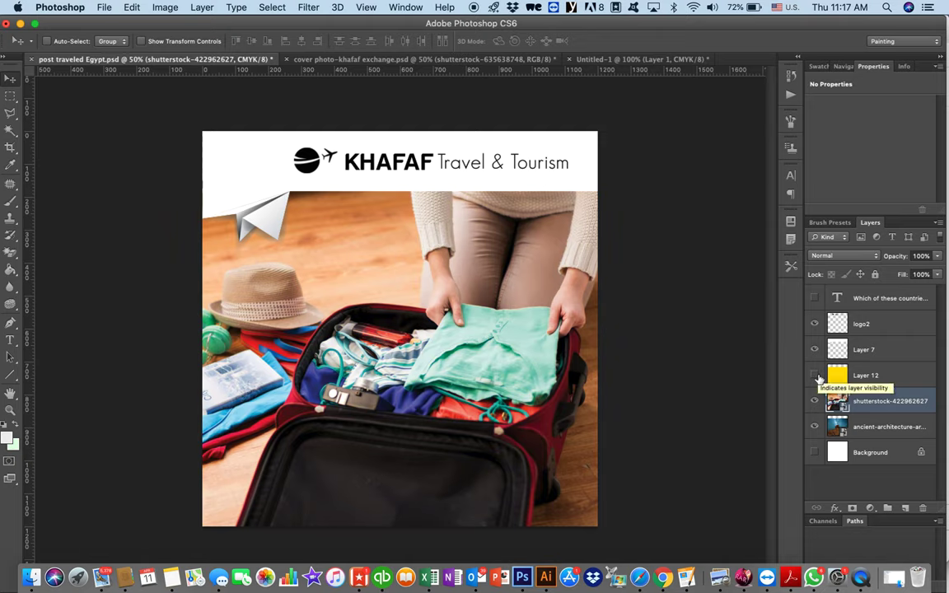
{"action": "left_click", "coordinate": [817, 376]}
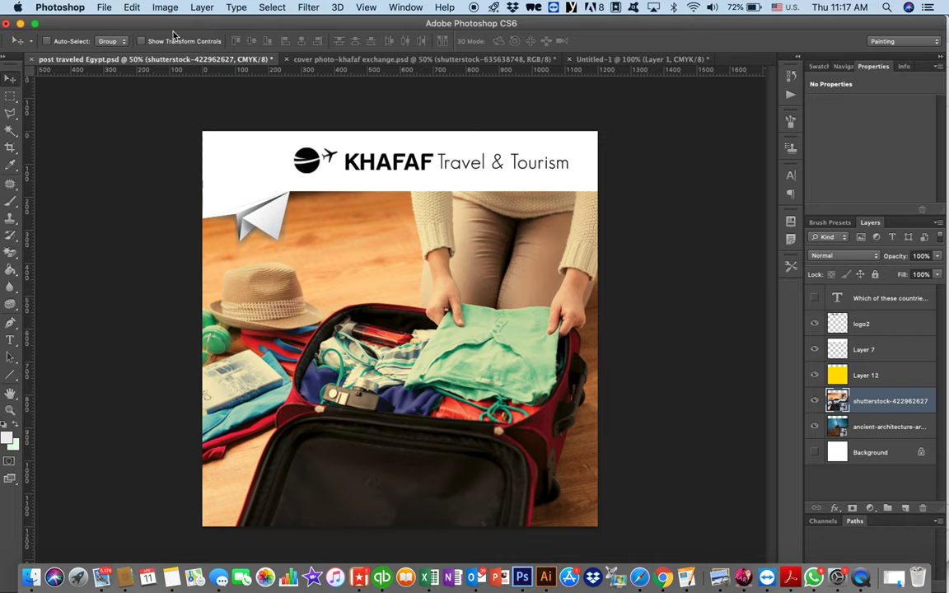
Export the suitcase post for the web as a Maximum-quality JPEG named post-traveled-packing.jpg in the Travel folder.
{"action": "left_click", "coordinate": [103, 8]}
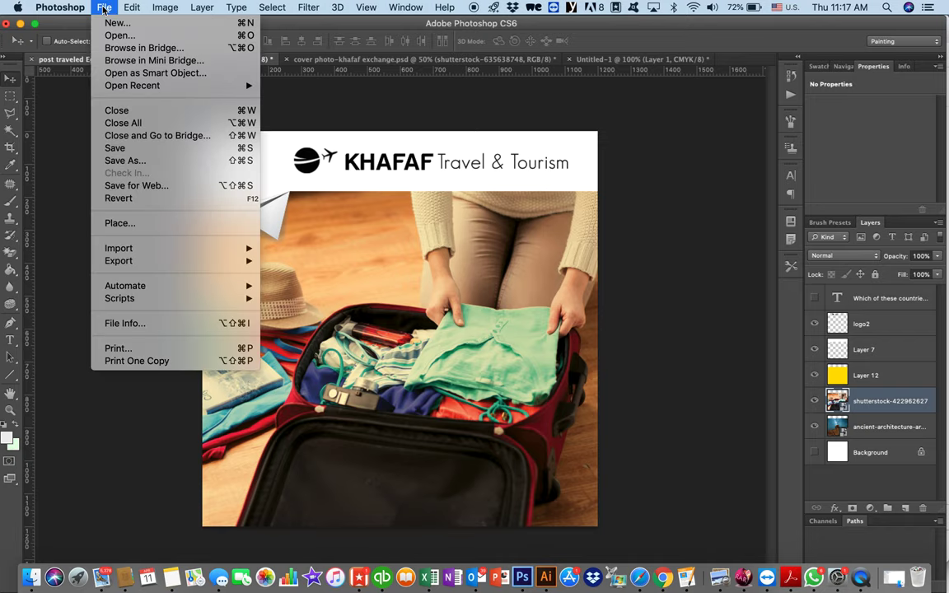
{"action": "left_click", "coordinate": [136, 194]}
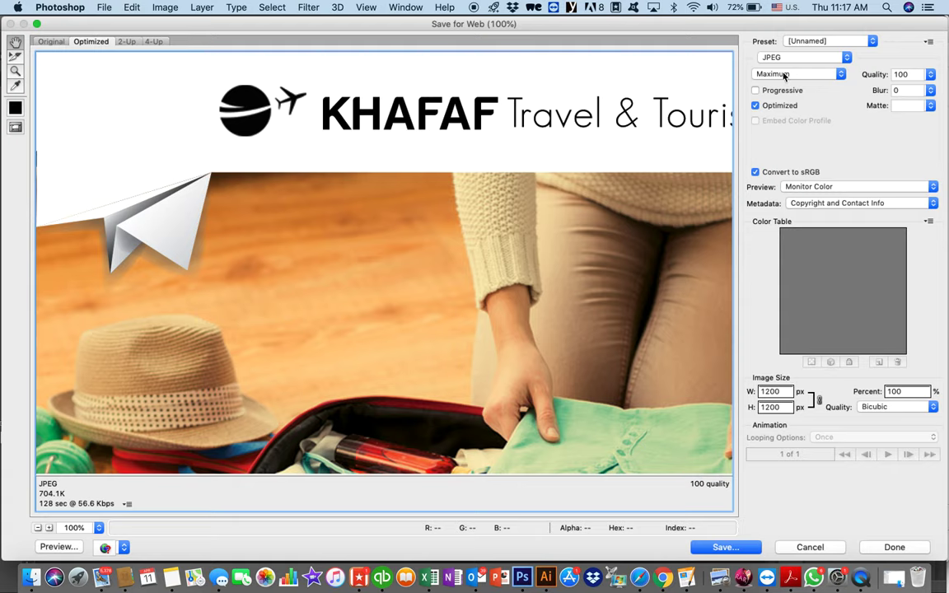
{"action": "left_click", "coordinate": [707, 550]}
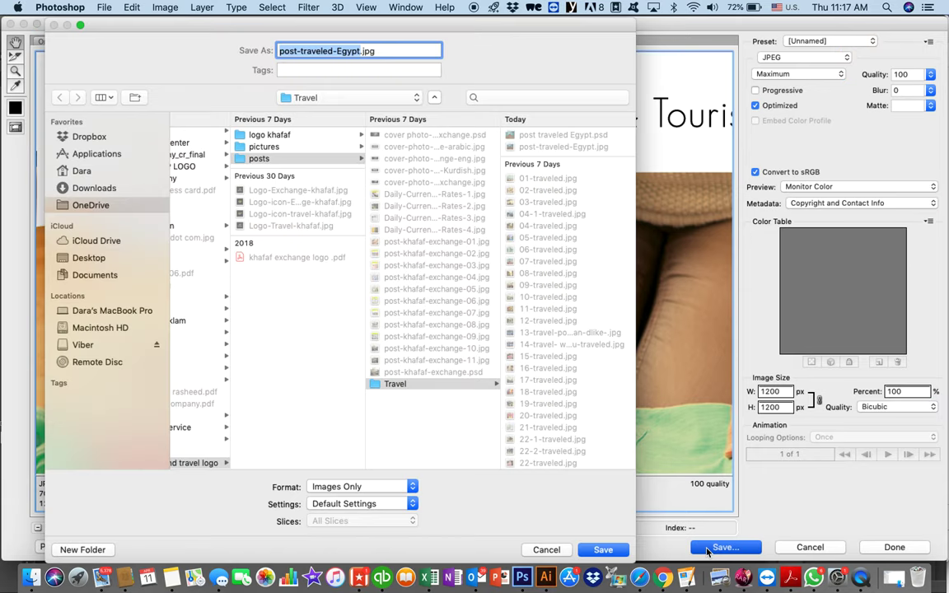
{"action": "left_click", "coordinate": [356, 52]}
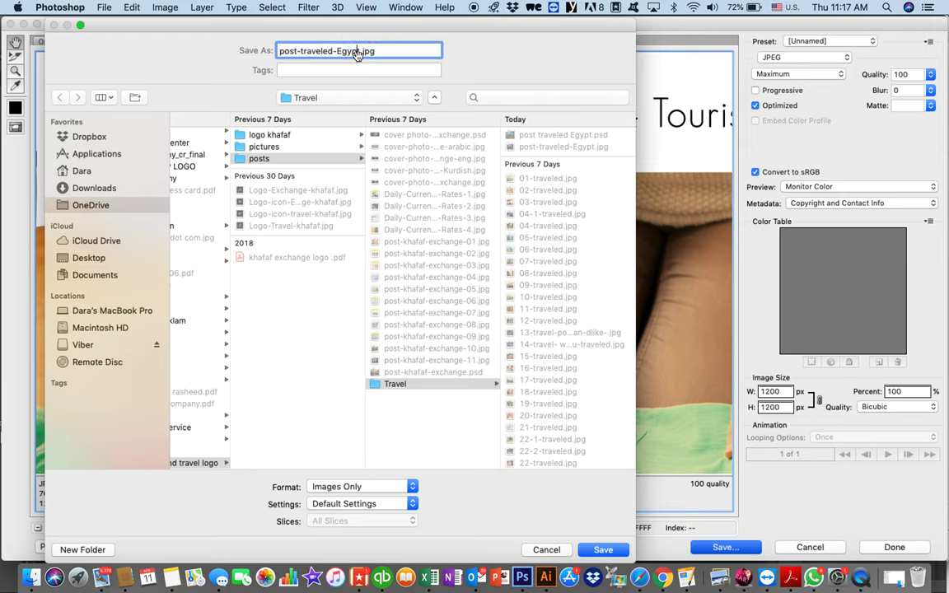
{"action": "key", "text": "BackSpace"}
{"action": "key", "text": "BackSpace"}
{"action": "key", "text": "BackSpace"}
{"action": "key", "text": "BackSpace"}
{"action": "key", "text": "BackSpace"}
{"action": "type", "text": "packing"}
{"action": "key", "text": "Return"}
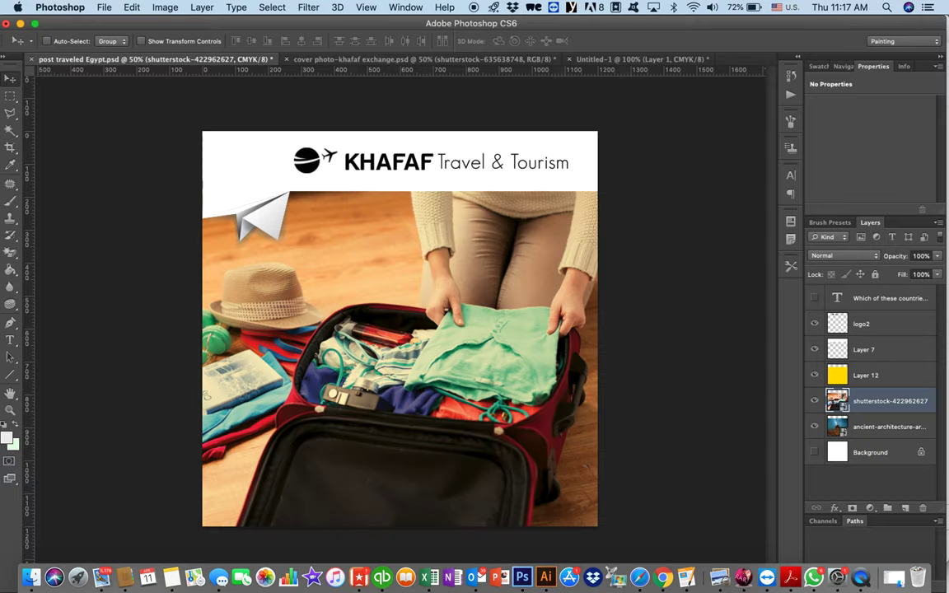